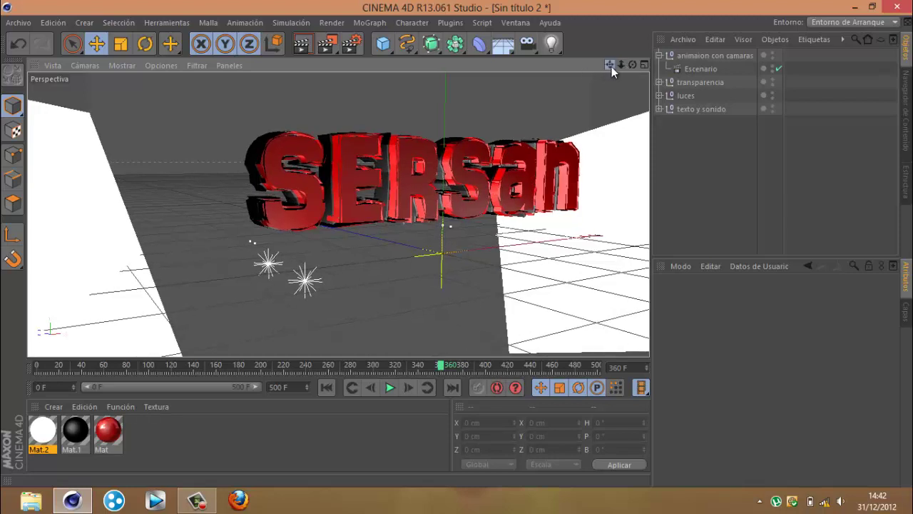
Go back to frame 0, frame the SERSan text and add a camera inside the animaion con camaras group.
{"action": "left_click_drag", "start_coordinate": [611, 67], "coordinate": [595, 235]}
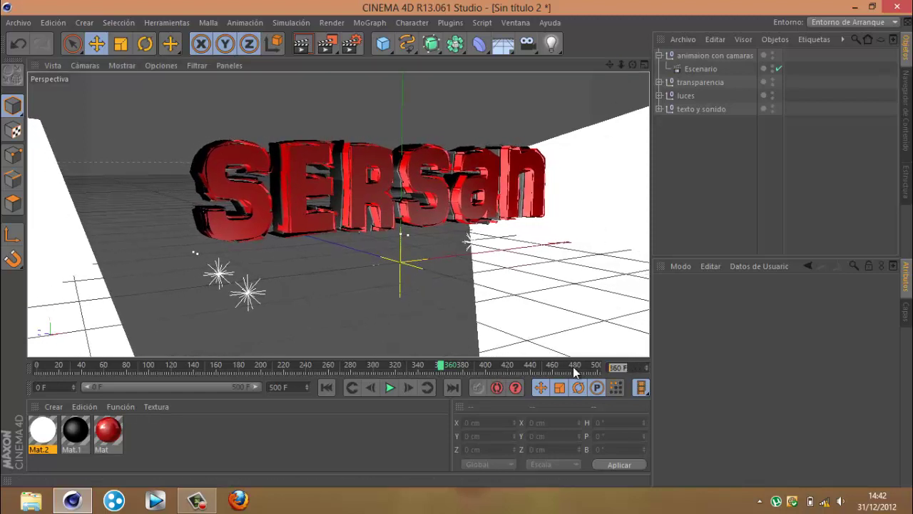
{"action": "key", "text": "shift+f"}
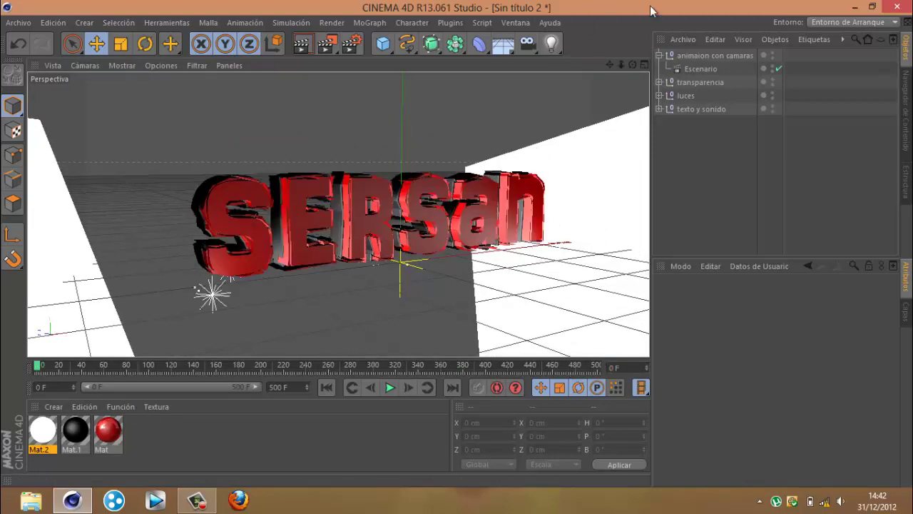
{"action": "left_click_drag", "start_coordinate": [612, 64], "coordinate": [574, 65]}
{"action": "left_click_drag", "start_coordinate": [663, 58], "coordinate": [686, 68]}
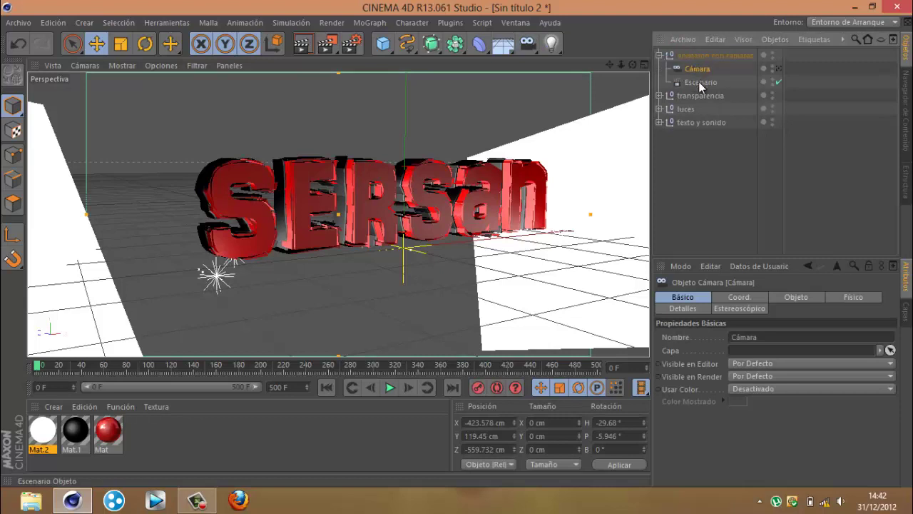
Assign the new camera to the Escenario object's Cámara property and keyframe that property at frame 0.
{"action": "left_click", "coordinate": [699, 82]}
{"action": "left_click", "coordinate": [698, 298]}
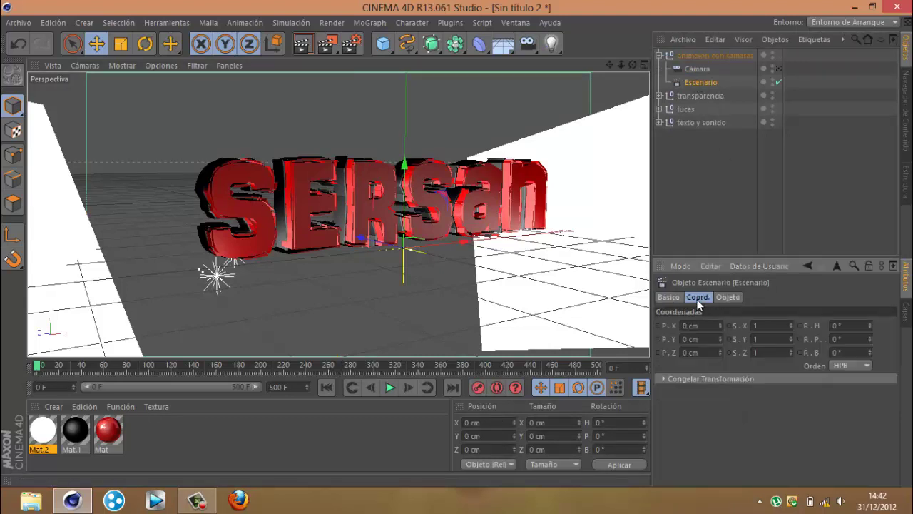
{"action": "left_click", "coordinate": [728, 297]}
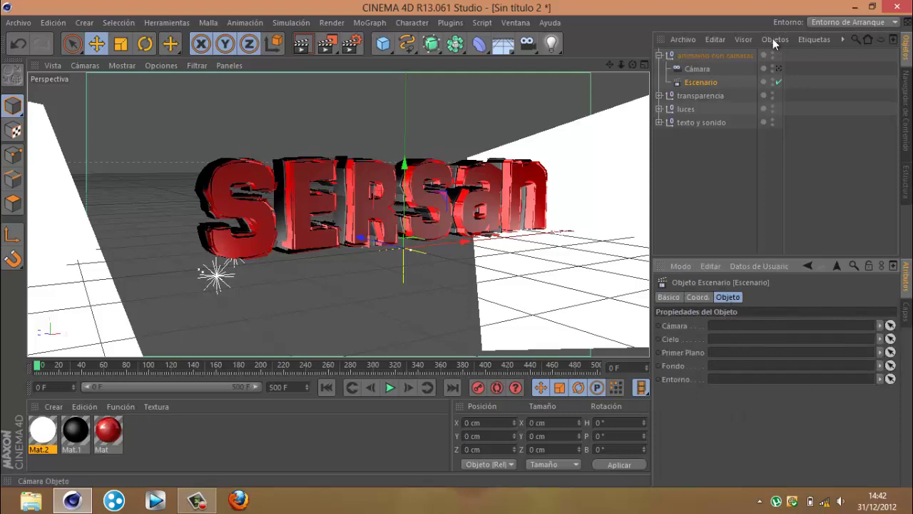
{"action": "left_click_drag", "start_coordinate": [696, 69], "coordinate": [722, 333]}
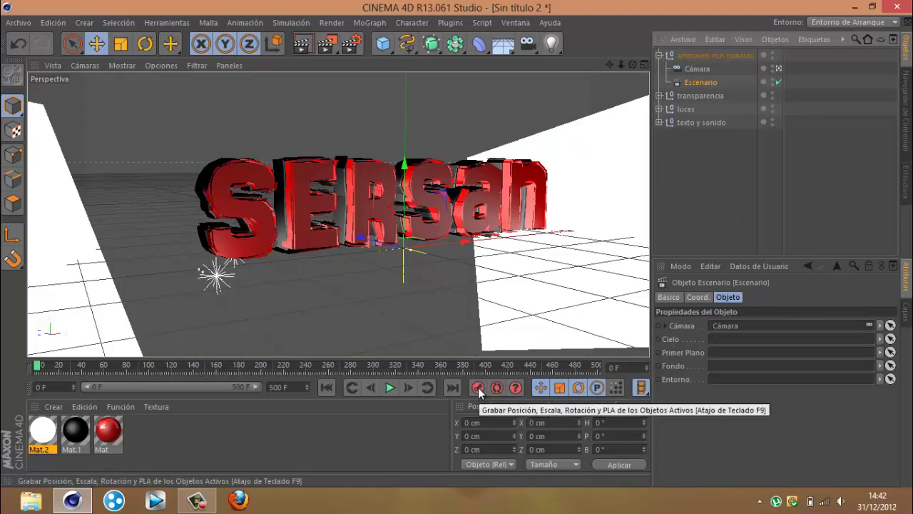
{"action": "left_click", "coordinate": [657, 325], "text": "ctrl"}
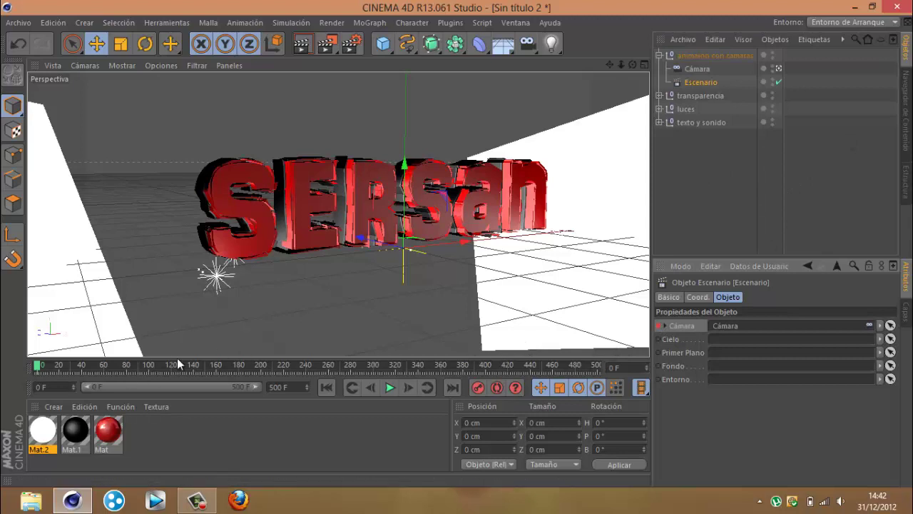
Keyframe the Escenario object's Cámara property at frame 160.
{"action": "left_click", "coordinate": [631, 365]}
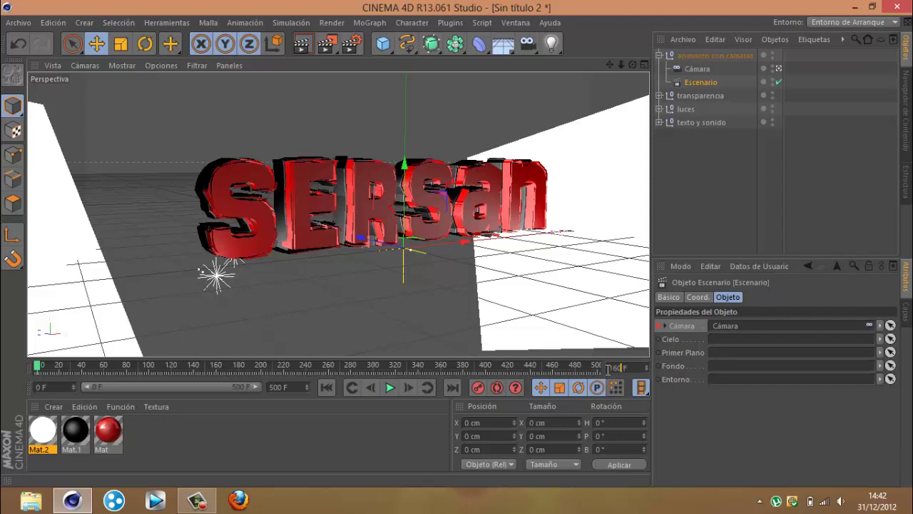
{"action": "key", "text": "Return"}
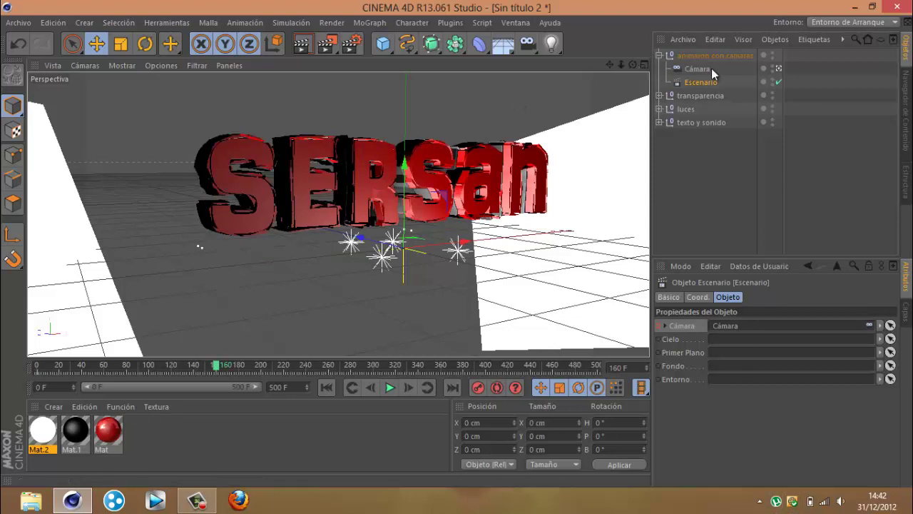
{"action": "left_click", "coordinate": [658, 325], "text": "ctrl"}
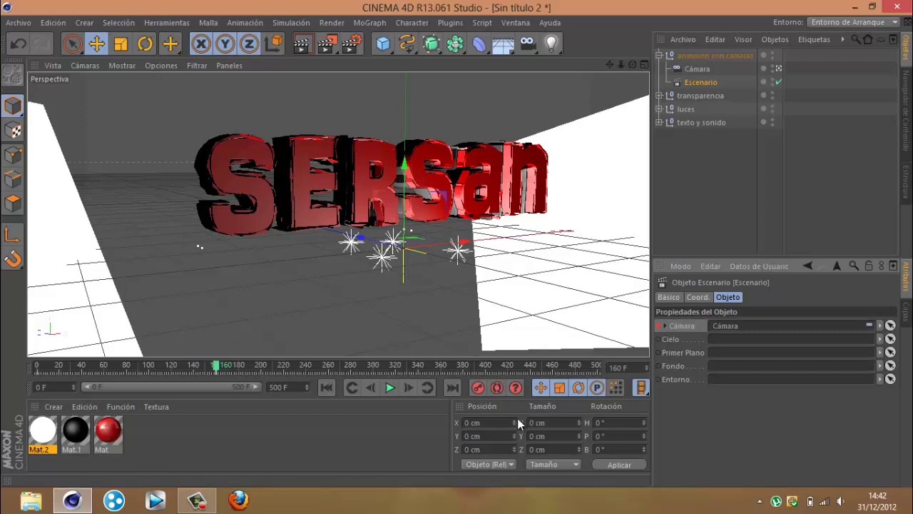
Record a camera move at frame 160 with automatic keyframing, swinging the view around to the other side of the SERSan text.
{"action": "left_click", "coordinate": [496, 388]}
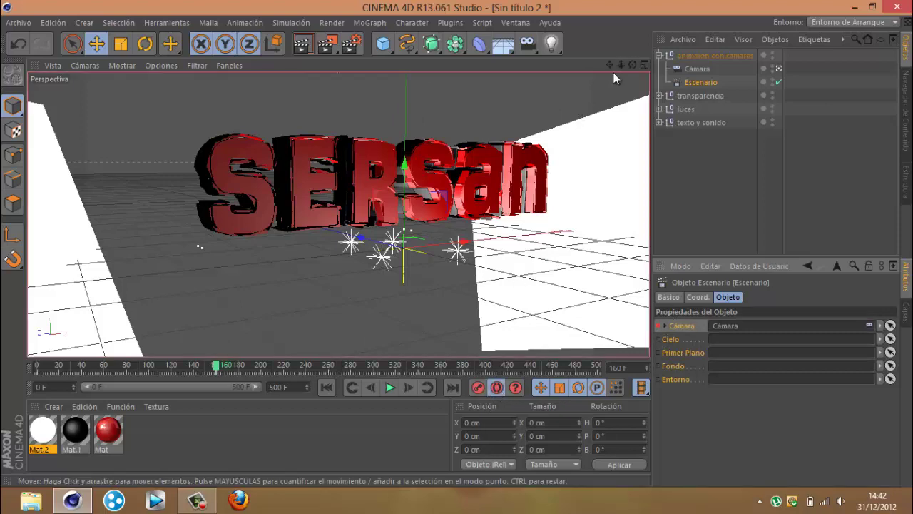
{"action": "left_click_drag", "start_coordinate": [615, 64], "coordinate": [535, 264]}
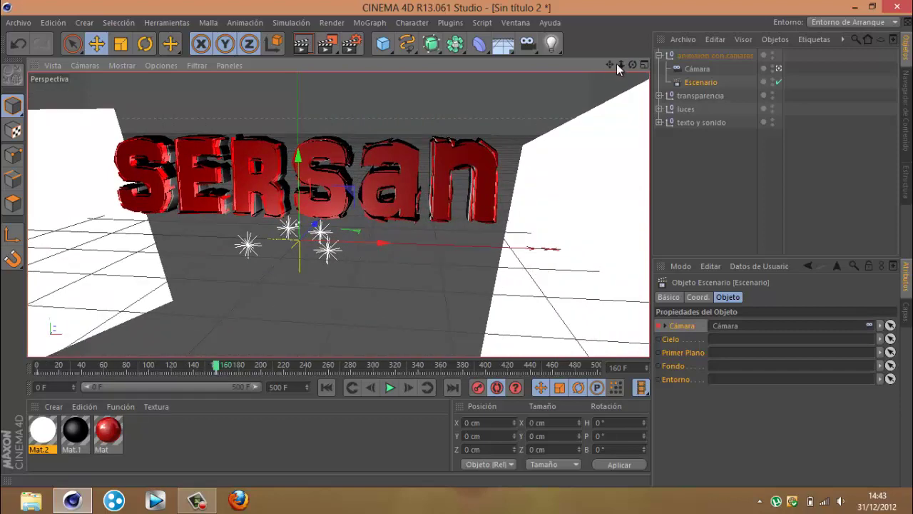
{"action": "left_click_drag", "start_coordinate": [616, 63], "coordinate": [457, 248]}
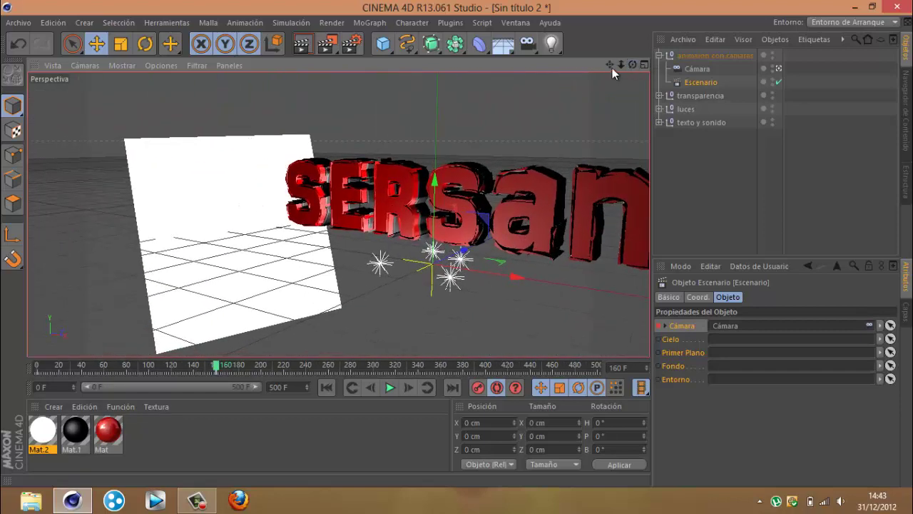
{"action": "left_click_drag", "start_coordinate": [610, 65], "coordinate": [453, 243]}
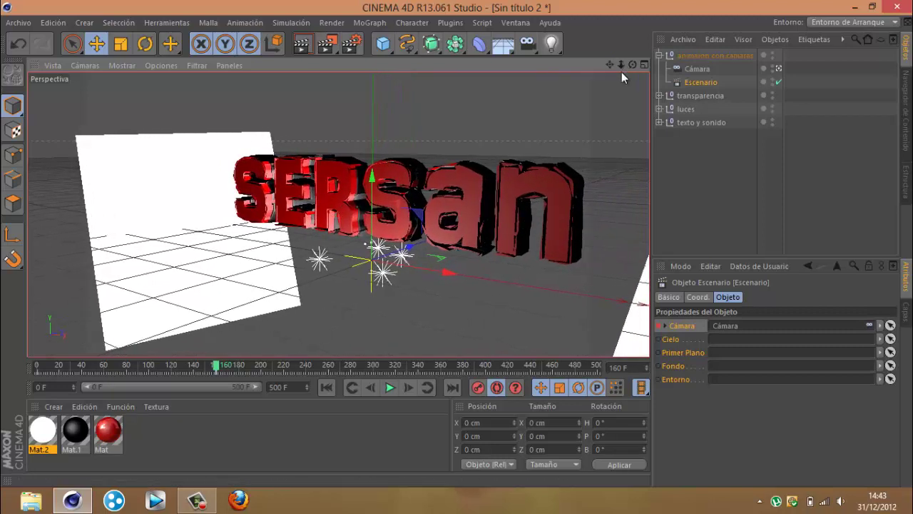
{"action": "left_click", "coordinate": [494, 388]}
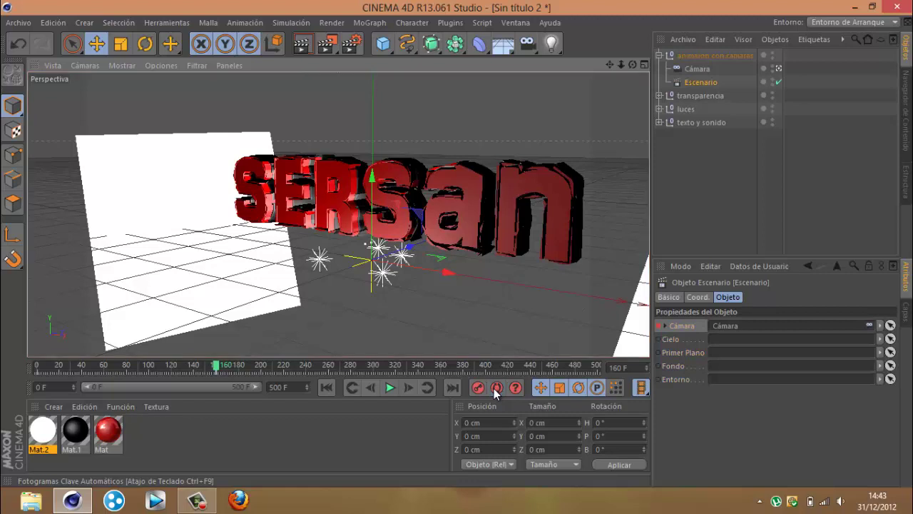
Play the camera animation from the first frame to past frame 160, and return to the start.
{"action": "left_click", "coordinate": [326, 387]}
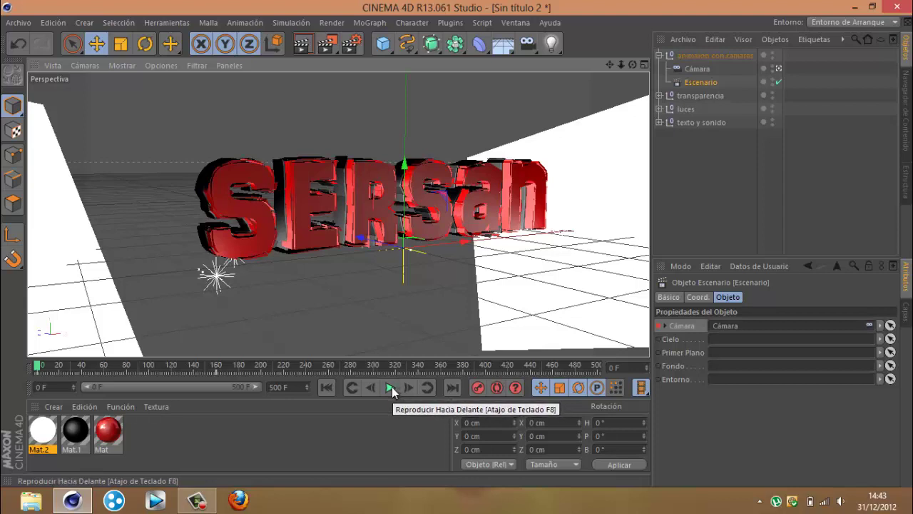
{"action": "left_click", "coordinate": [392, 387]}
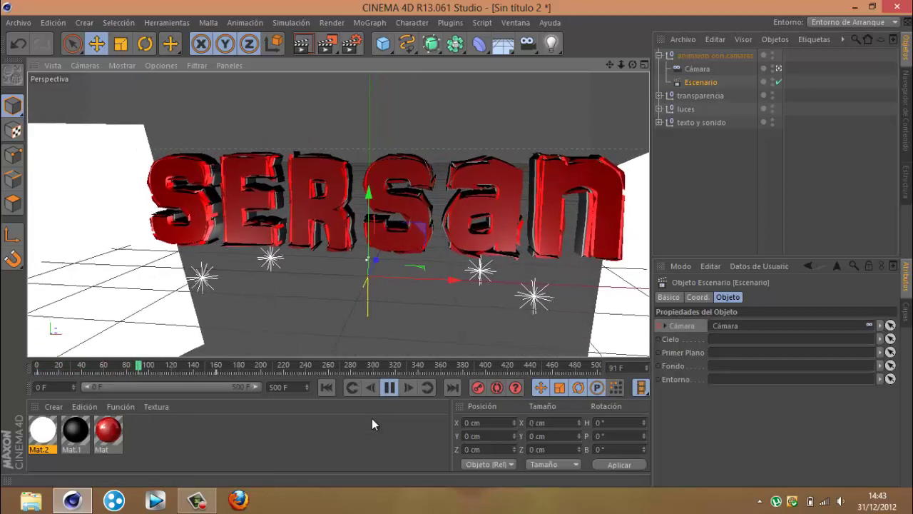
{"action": "left_click", "coordinate": [391, 385]}
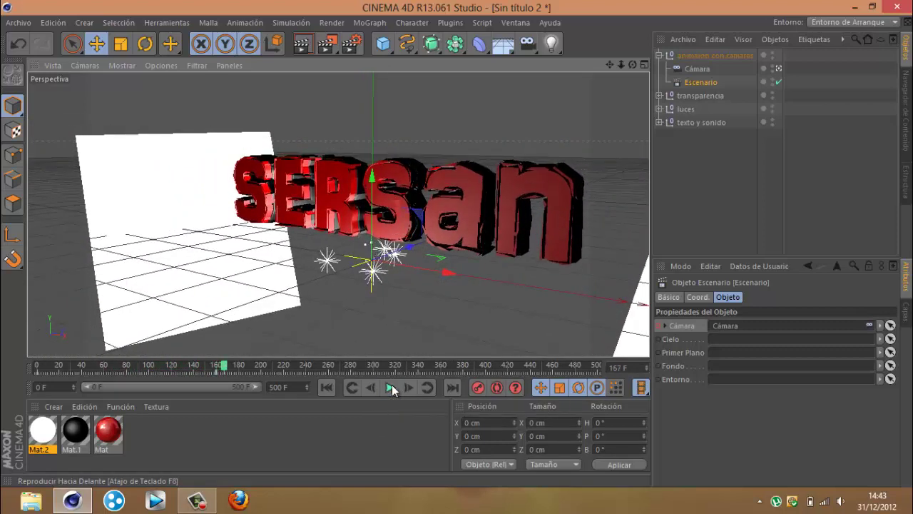
{"action": "left_click", "coordinate": [328, 386]}
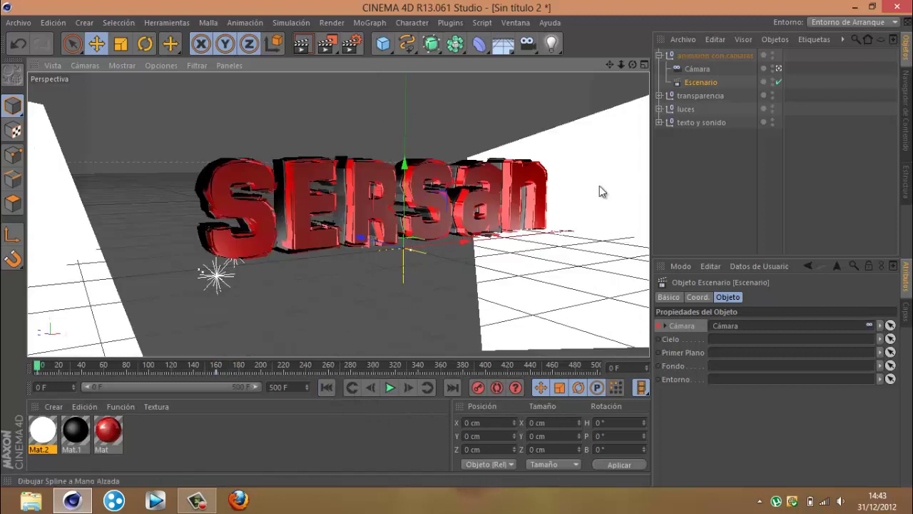
{"action": "left_click", "coordinate": [659, 56]}
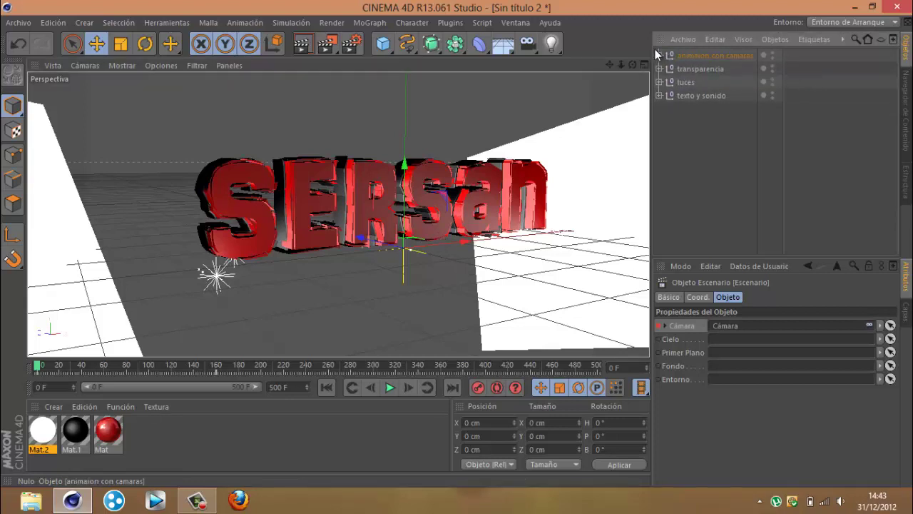
{"action": "left_click", "coordinate": [659, 56]}
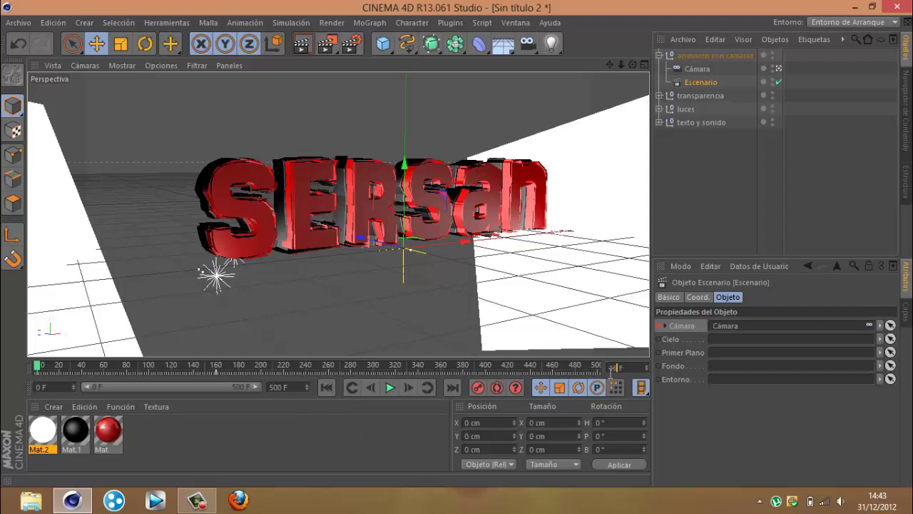
Move to frame 161 and clear the camera assigned in the Escenario object's Cámara property.
{"action": "left_click_drag", "start_coordinate": [612, 368], "coordinate": [634, 367]}
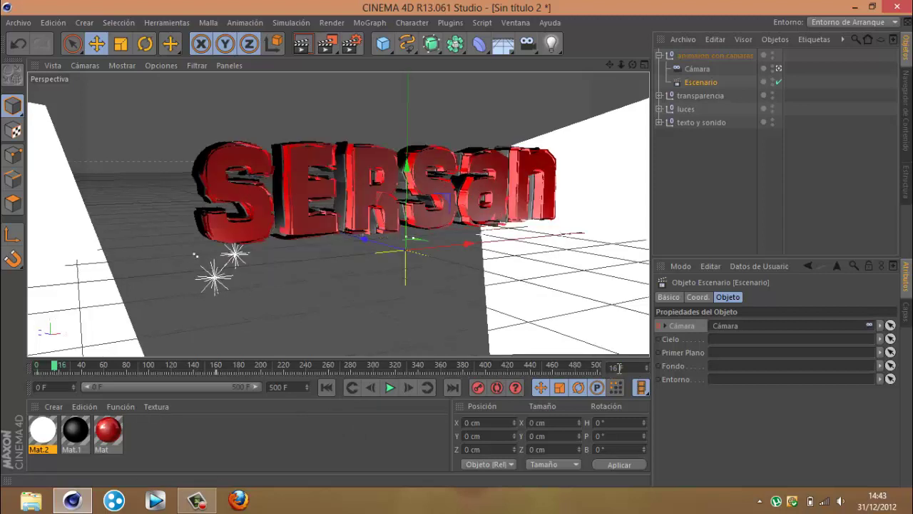
{"action": "type", "text": "1 F"}
{"action": "key", "text": "Return"}
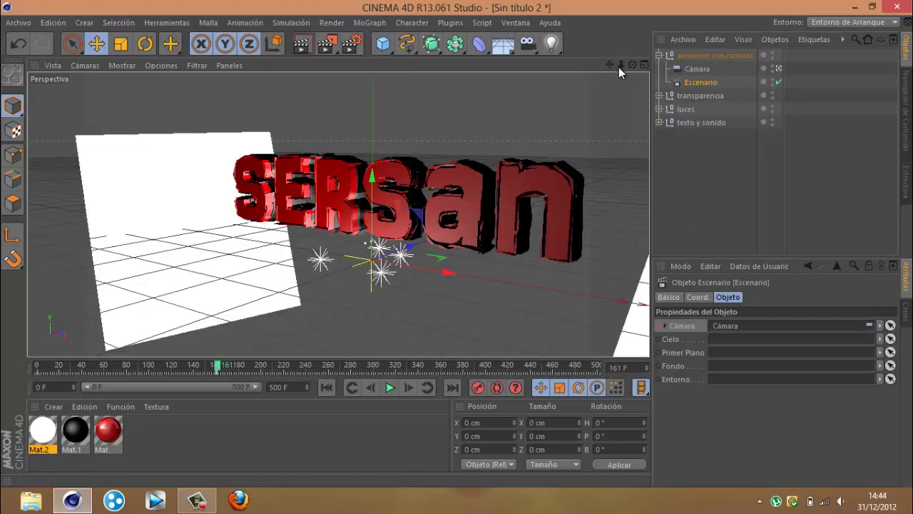
{"action": "left_click_drag", "start_coordinate": [610, 63], "coordinate": [482, 316]}
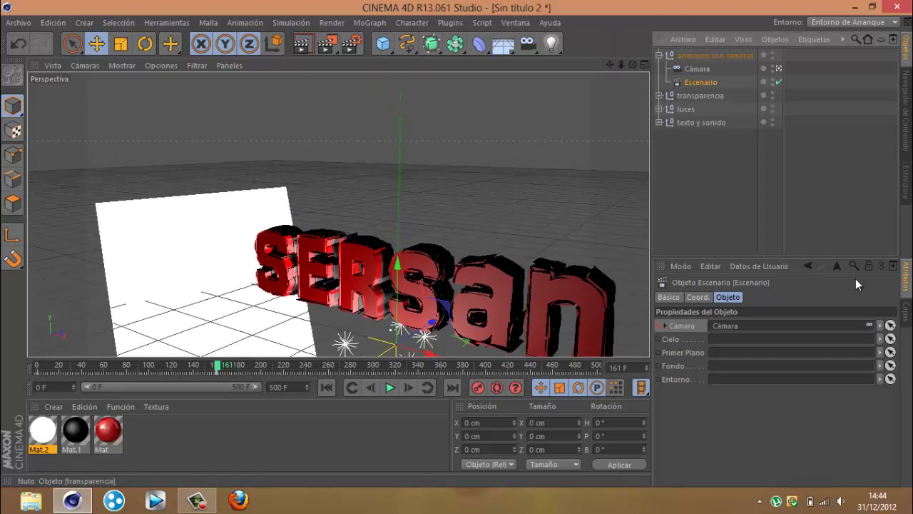
{"action": "left_click", "coordinate": [880, 325]}
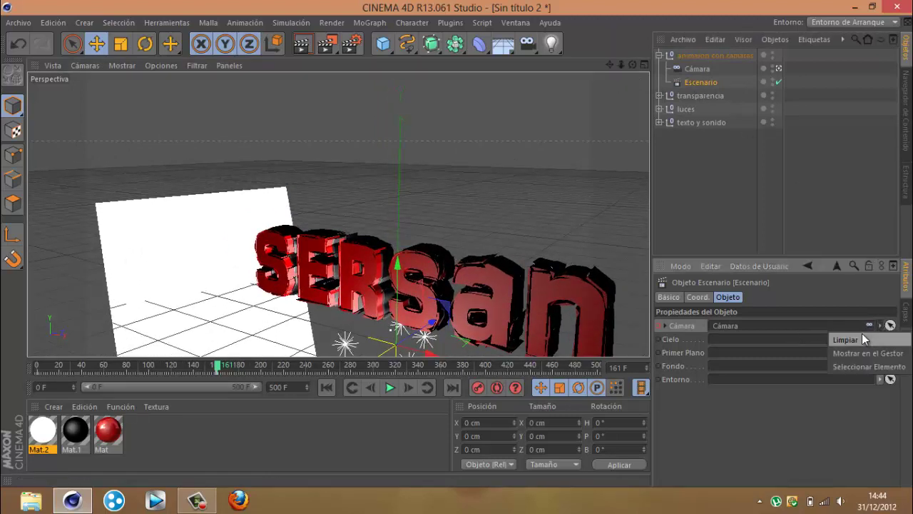
{"action": "left_click", "coordinate": [862, 334]}
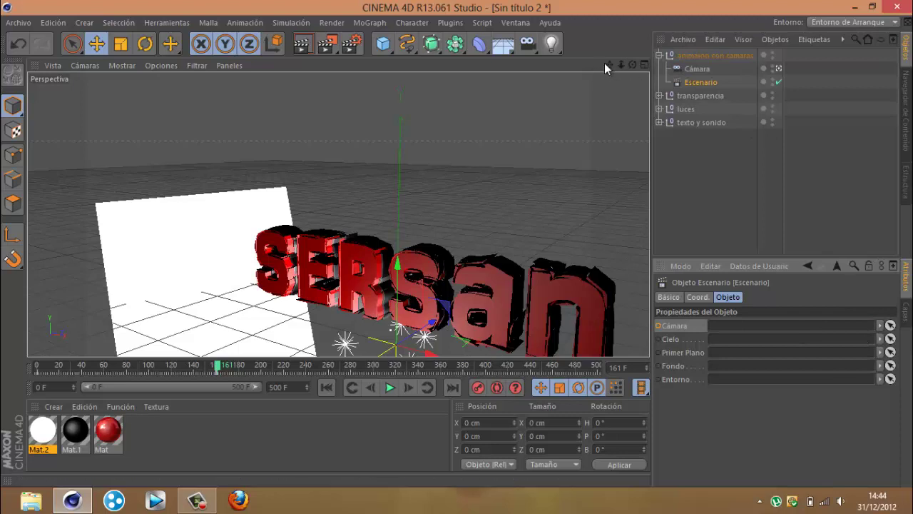
Leave the first camera's view and frame the SERSan text from the front, looking down from above.
{"action": "left_click", "coordinate": [779, 69]}
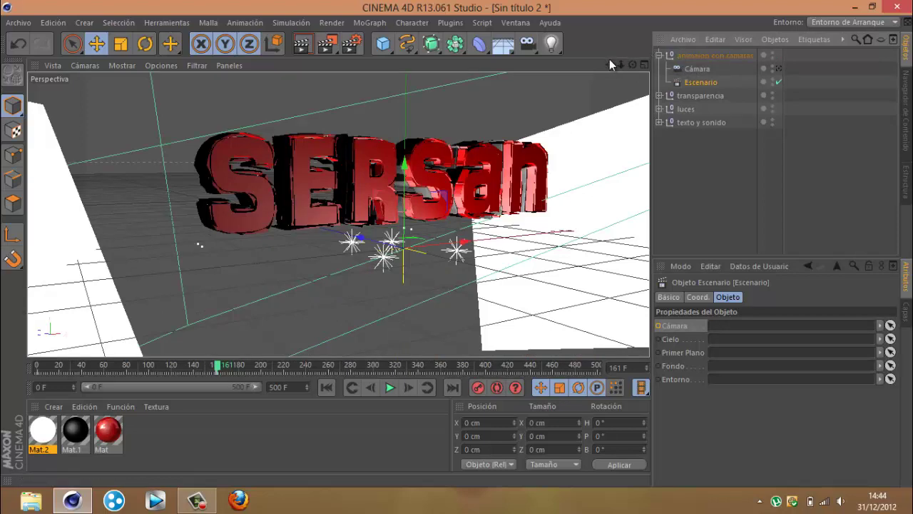
{"action": "left_click_drag", "start_coordinate": [458, 250], "coordinate": [614, 7], "text": "alt"}
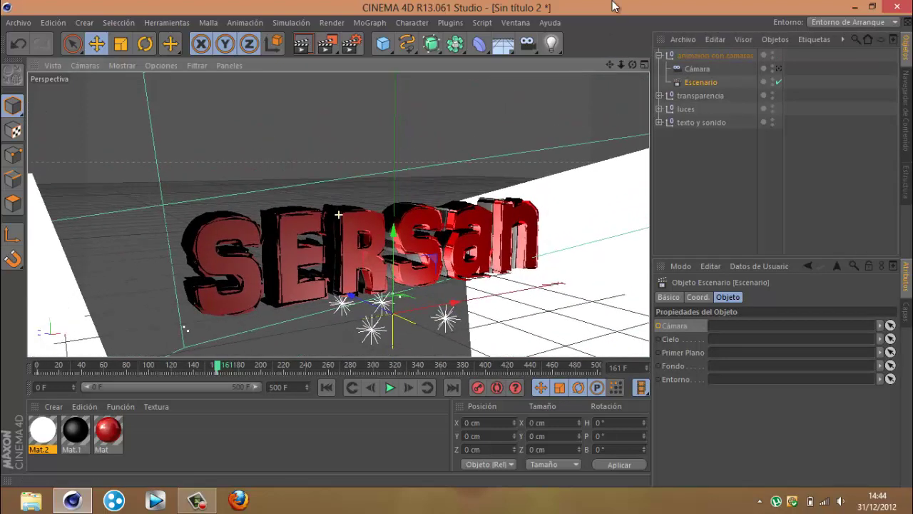
{"action": "left_click_drag", "start_coordinate": [606, 66], "coordinate": [460, 250]}
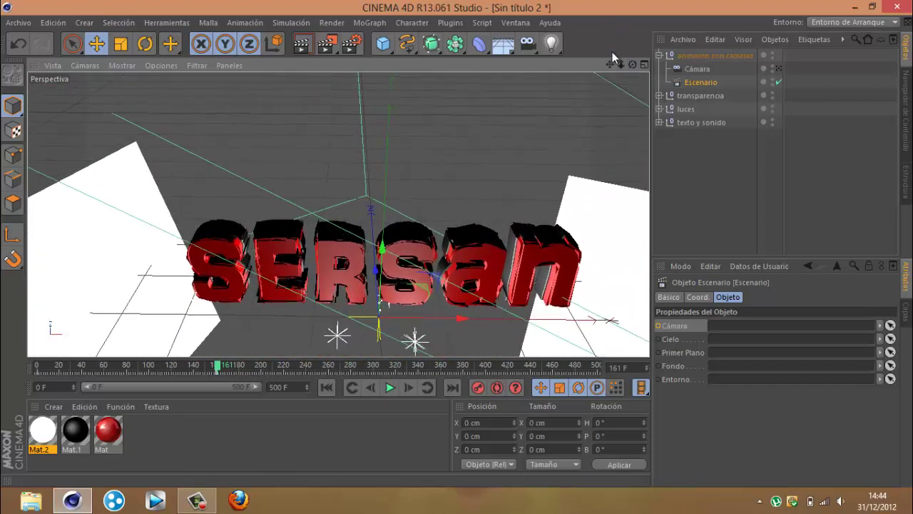
{"action": "left_click_drag", "start_coordinate": [609, 65], "coordinate": [338, 214]}
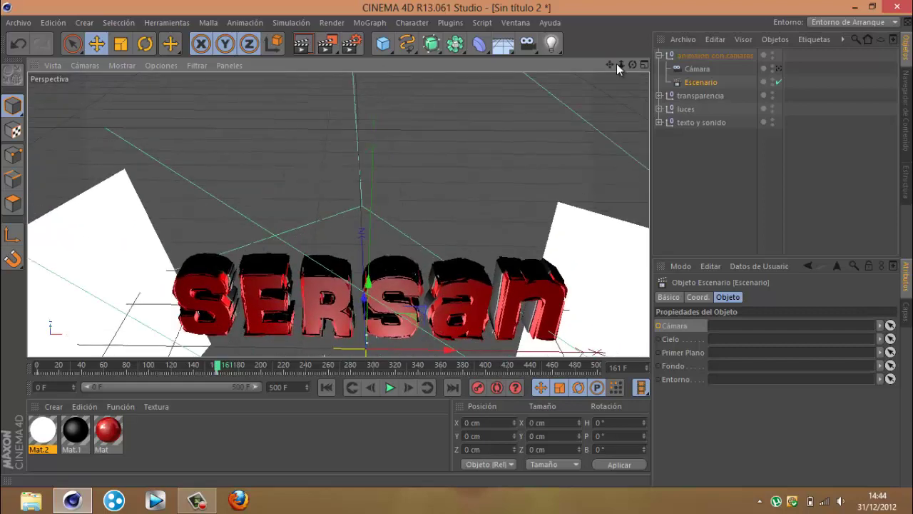
{"action": "left_click_drag", "start_coordinate": [621, 65], "coordinate": [457, 244]}
{"action": "left_click_drag", "start_coordinate": [632, 64], "coordinate": [460, 235]}
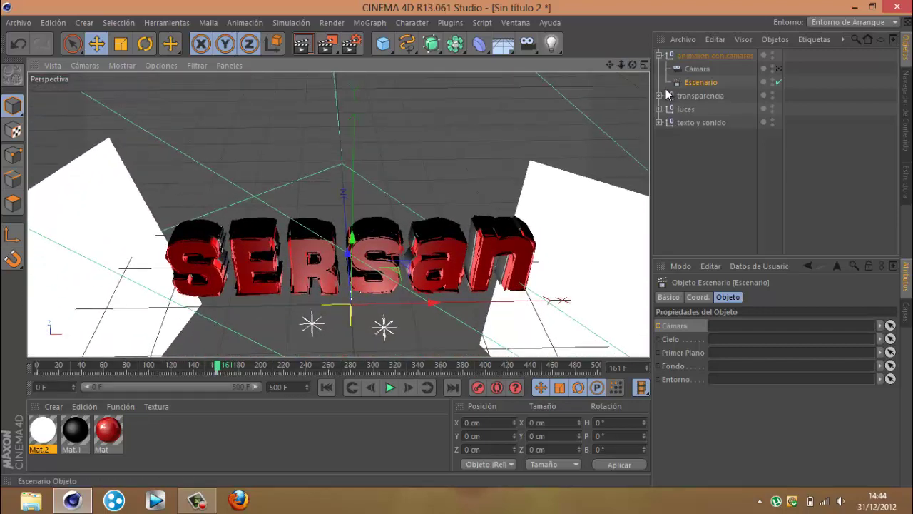
{"action": "left_click_drag", "start_coordinate": [632, 64], "coordinate": [460, 239]}
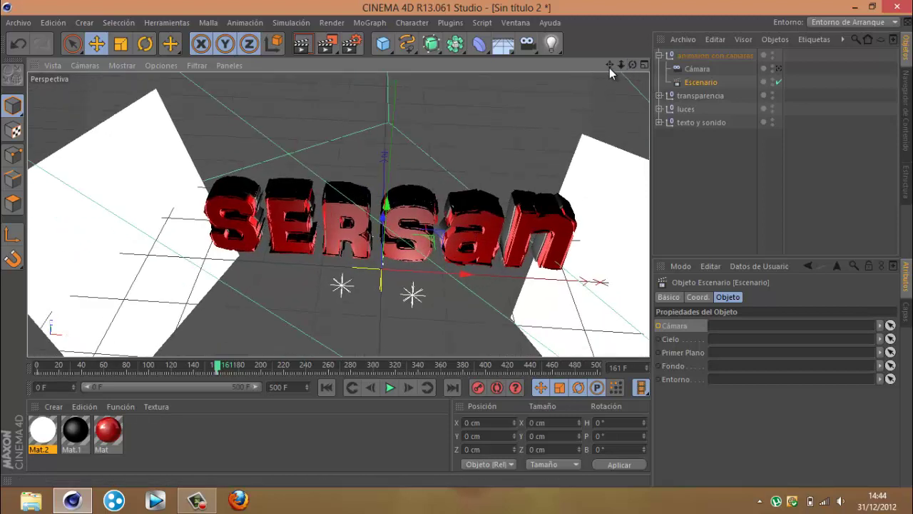
{"action": "left_click_drag", "start_coordinate": [621, 65], "coordinate": [456, 248]}
{"action": "left_click_drag", "start_coordinate": [610, 65], "coordinate": [452, 246]}
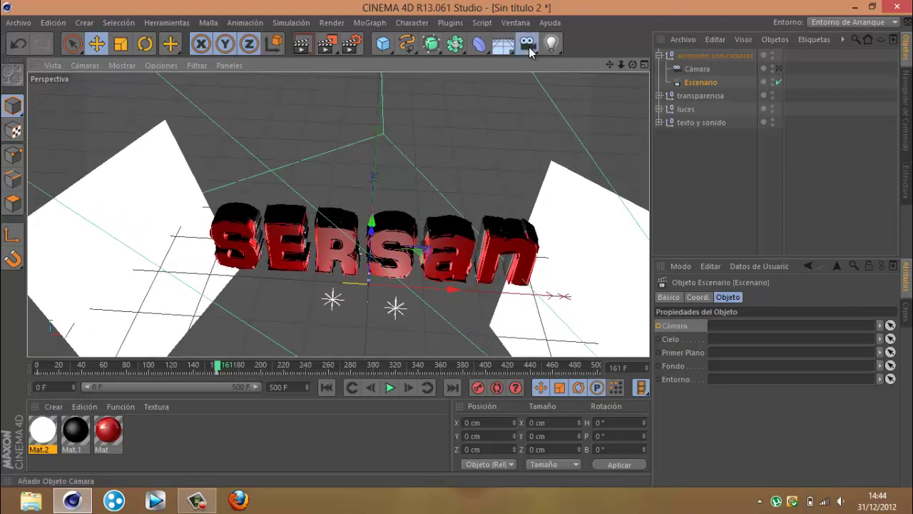
Add a second camera from the current view inside the animaion con camaras group and look through it.
{"action": "left_click_drag", "start_coordinate": [529, 46], "coordinate": [564, 62]}
{"action": "left_click_drag", "start_coordinate": [690, 56], "coordinate": [685, 69]}
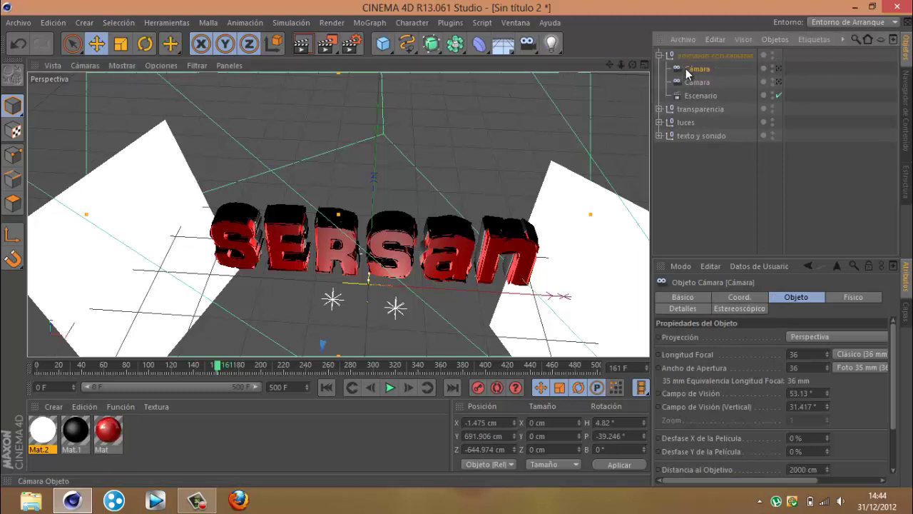
{"action": "left_click", "coordinate": [777, 69]}
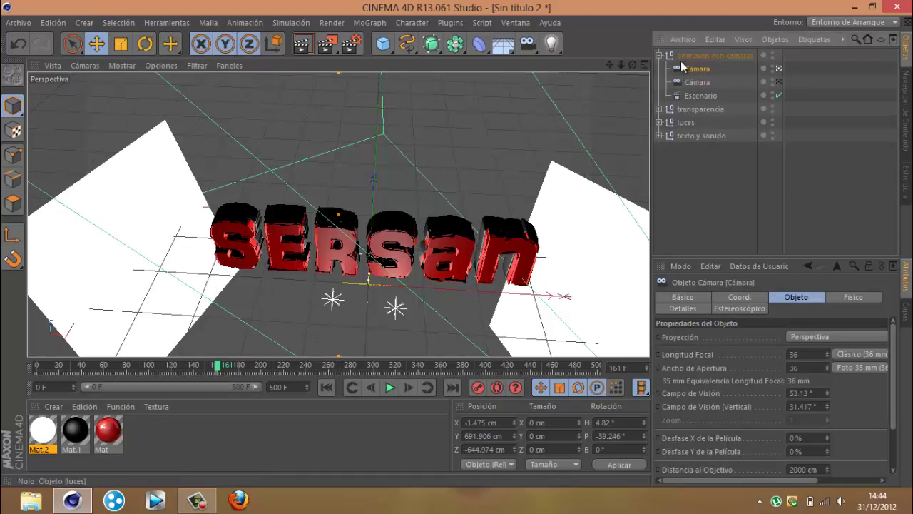
Assign the second camera to the Escenario object's Cámara property and keyframe that property at frame 161.
{"action": "left_click", "coordinate": [697, 94]}
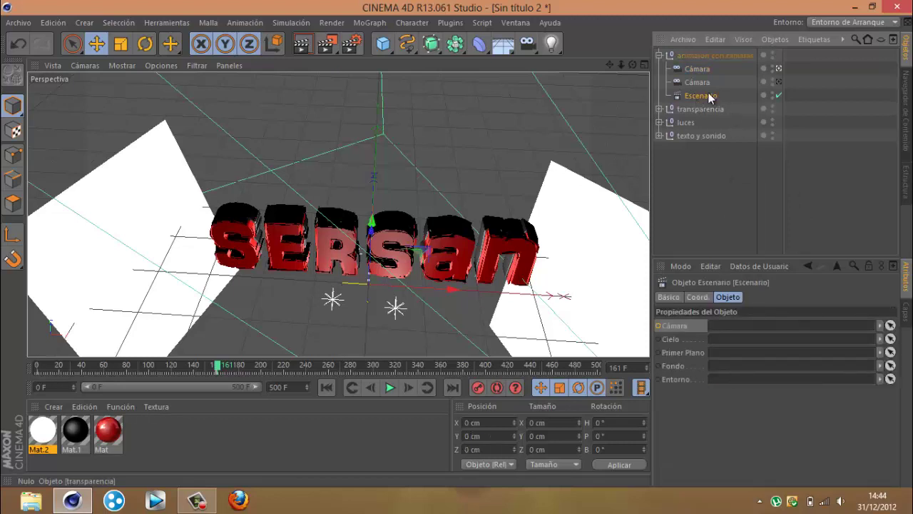
{"action": "left_click_drag", "start_coordinate": [704, 172], "coordinate": [721, 326]}
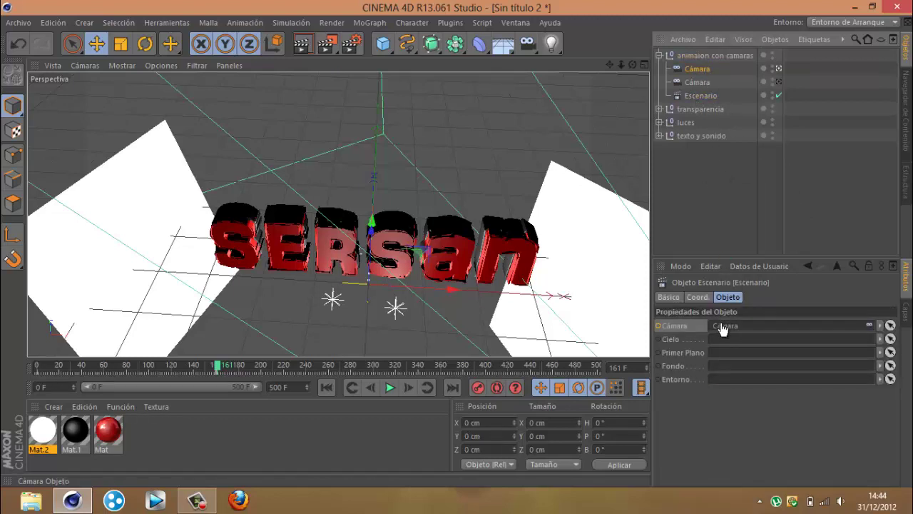
{"action": "left_click", "coordinate": [659, 325]}
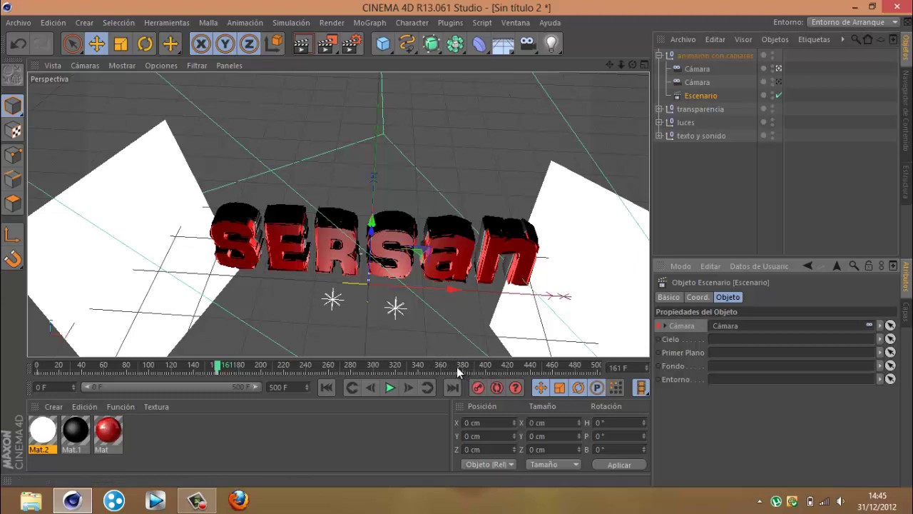
Go to frame 360 and keyframe the Escenario object's Cámara property with the second camera still assigned.
{"action": "left_click", "coordinate": [618, 367]}
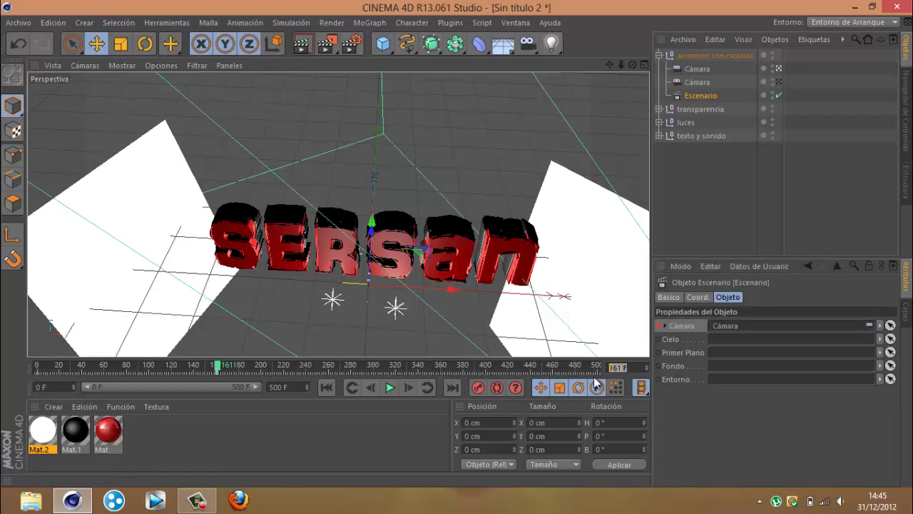
{"action": "key", "text": "BackSpace"}
{"action": "type", "text": "360"}
{"action": "key", "text": "Return"}
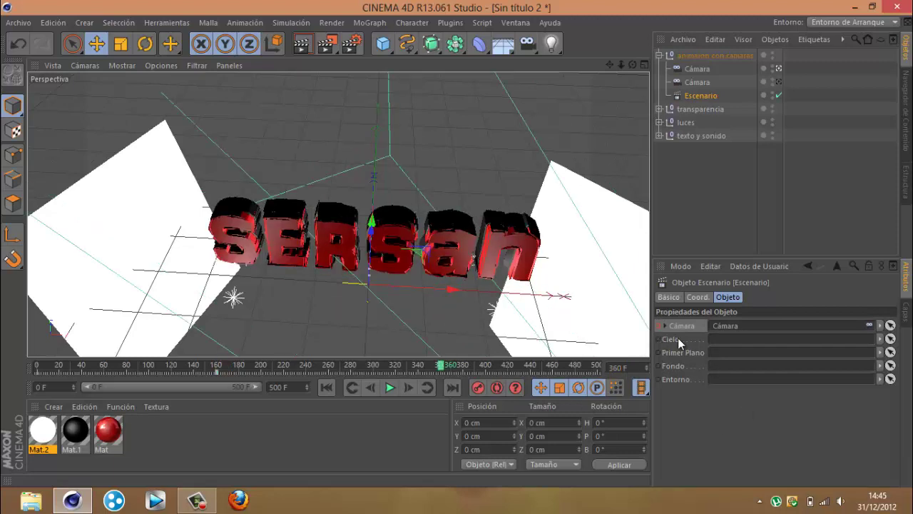
{"action": "left_click", "coordinate": [659, 325], "text": "ctrl"}
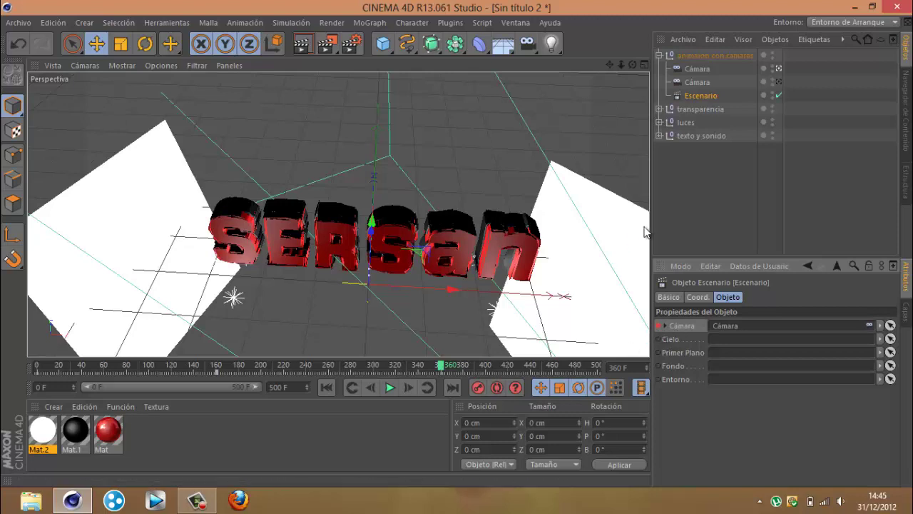
With automatic keyframing on at frame 360, move the second camera lower and closer to the SERSan text.
{"action": "left_click", "coordinate": [497, 386]}
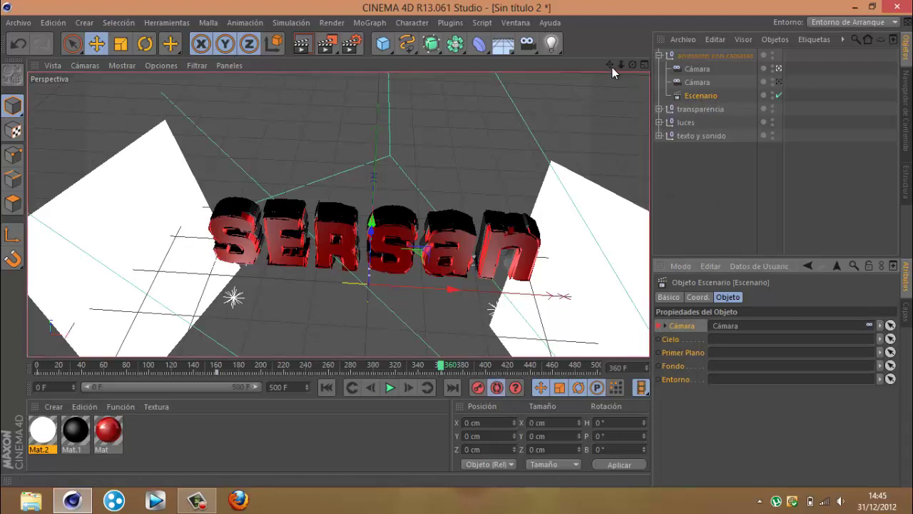
{"action": "left_click_drag", "start_coordinate": [456, 239], "coordinate": [507, 264], "text": "alt"}
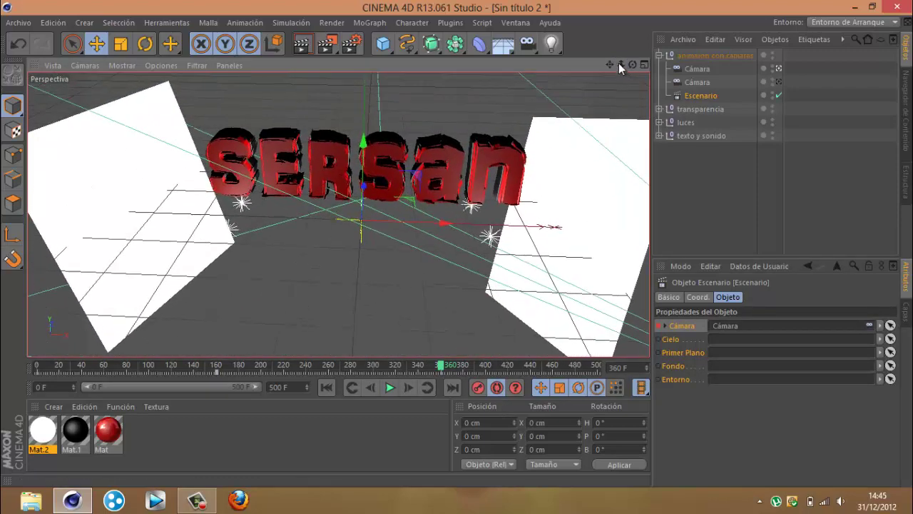
{"action": "scroll", "coordinate": [457, 245], "scroll_direction": "up", "scroll_amount": 4}
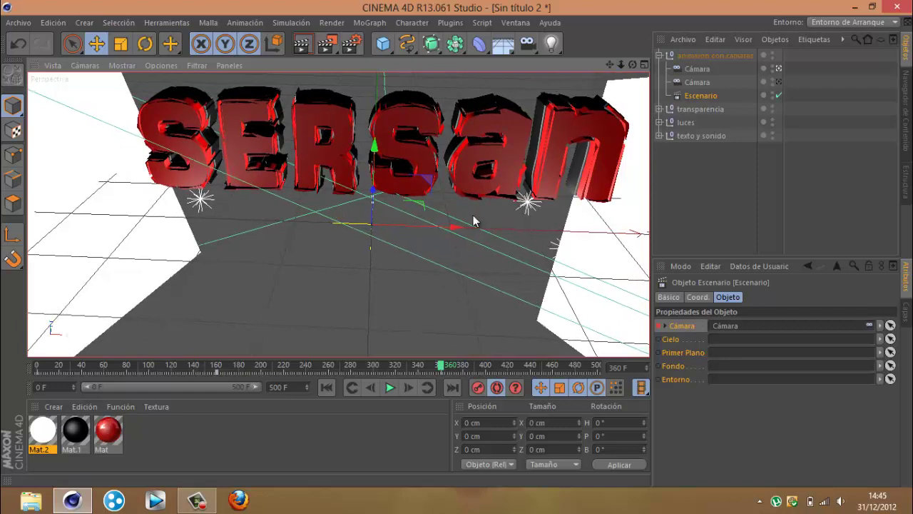
{"action": "right_click_drag", "start_coordinate": [473, 215], "coordinate": [447, 249], "text": "alt"}
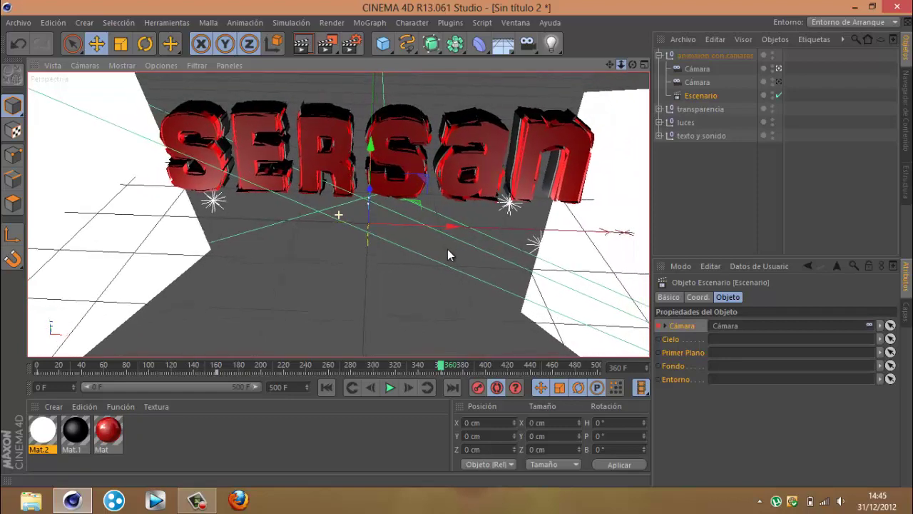
{"action": "mouse_move", "coordinate": [611, 62]}
{"action": "left_mouse_down"}
{"action": "mouse_move", "coordinate": [602, 74]}
{"action": "mouse_move", "coordinate": [611, 61]}
{"action": "left_mouse_up"}
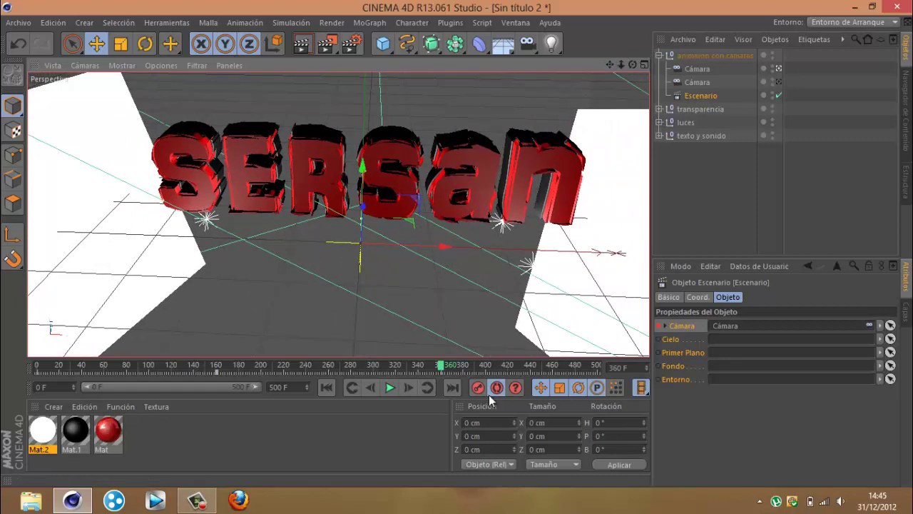
Play the animation from the first frame to just past frame 360, and return to the start.
{"action": "left_click", "coordinate": [328, 387]}
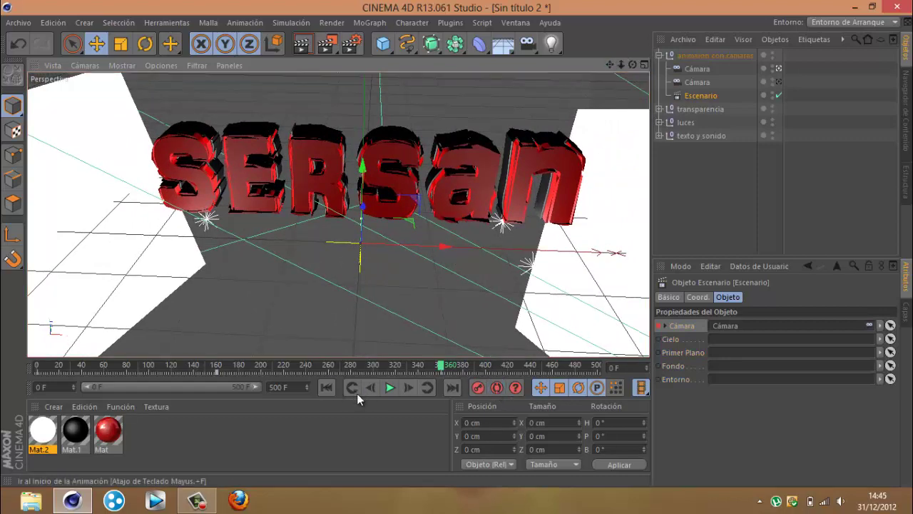
{"action": "left_click", "coordinate": [390, 388]}
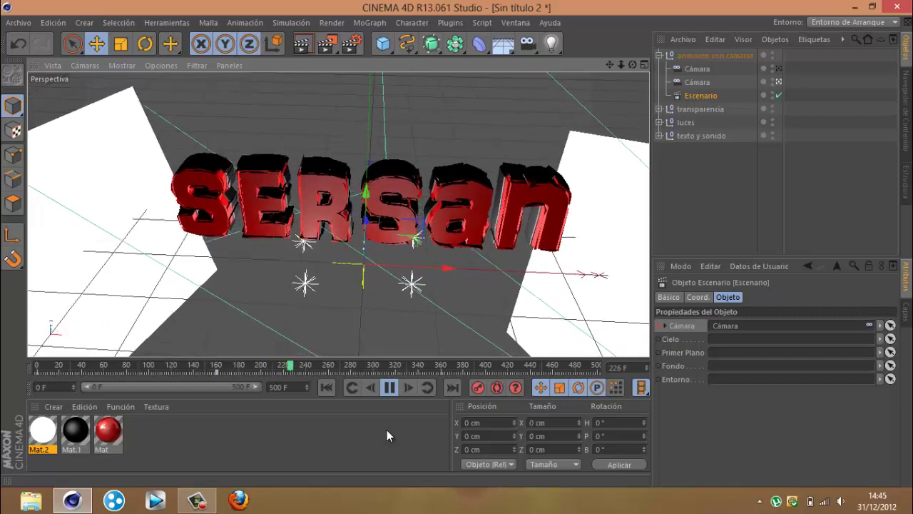
{"action": "left_click", "coordinate": [391, 387]}
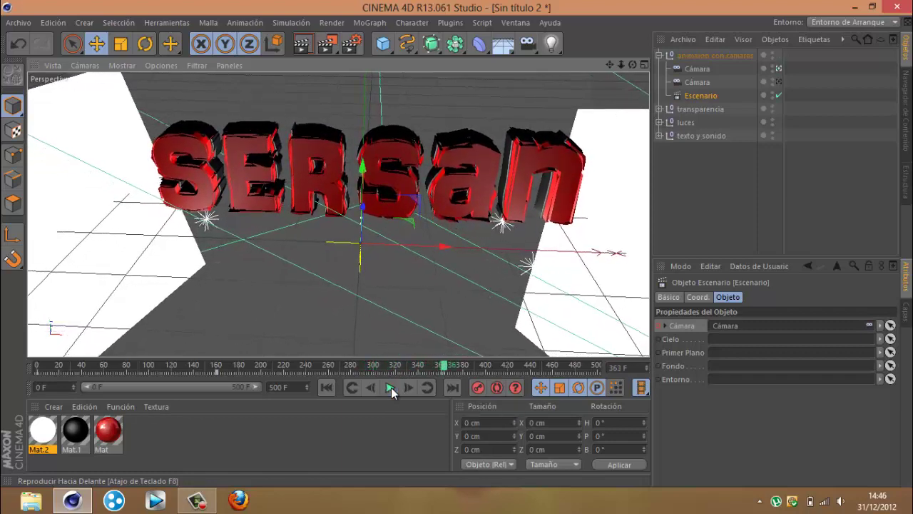
{"action": "left_click", "coordinate": [326, 388]}
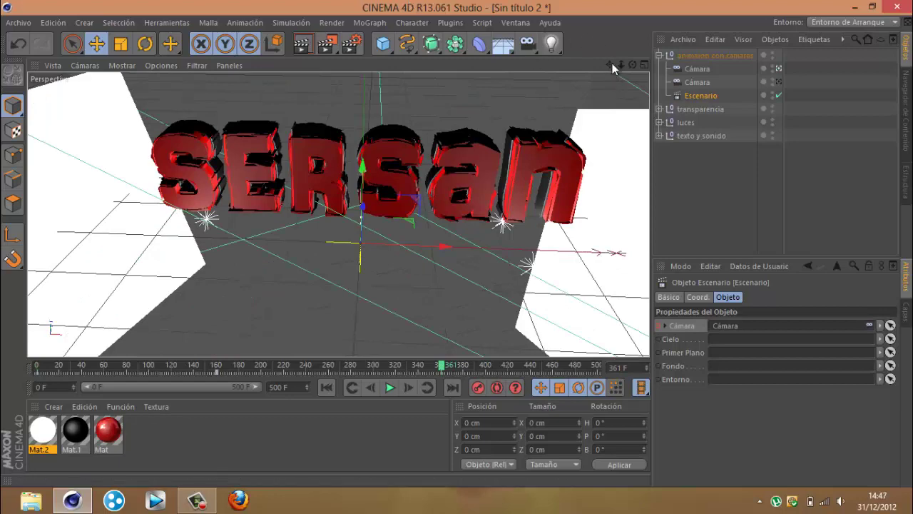
At frame 361, reframe the SERSan text obliquely from farther away and render a preview in the viewport.
{"action": "left_click_drag", "start_coordinate": [619, 64], "coordinate": [616, 65]}
{"action": "left_click_drag", "start_coordinate": [397, 264], "coordinate": [619, 68]}
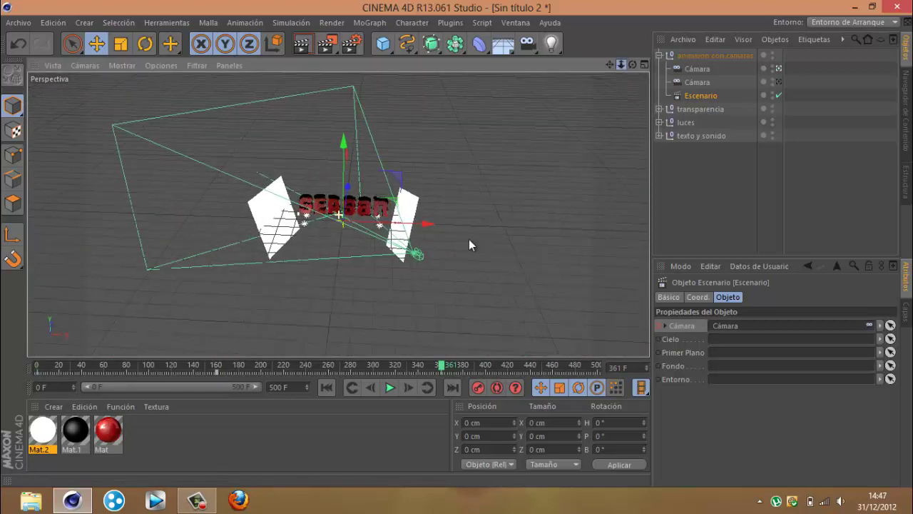
{"action": "left_click_drag", "start_coordinate": [453, 244], "coordinate": [751, 107]}
{"action": "left_click_drag", "start_coordinate": [616, 66], "coordinate": [456, 242]}
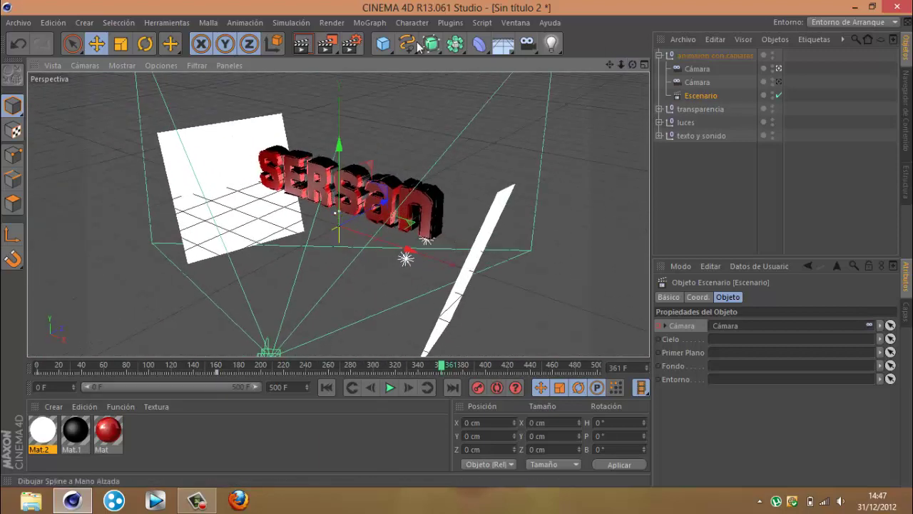
{"action": "left_click", "coordinate": [305, 44]}
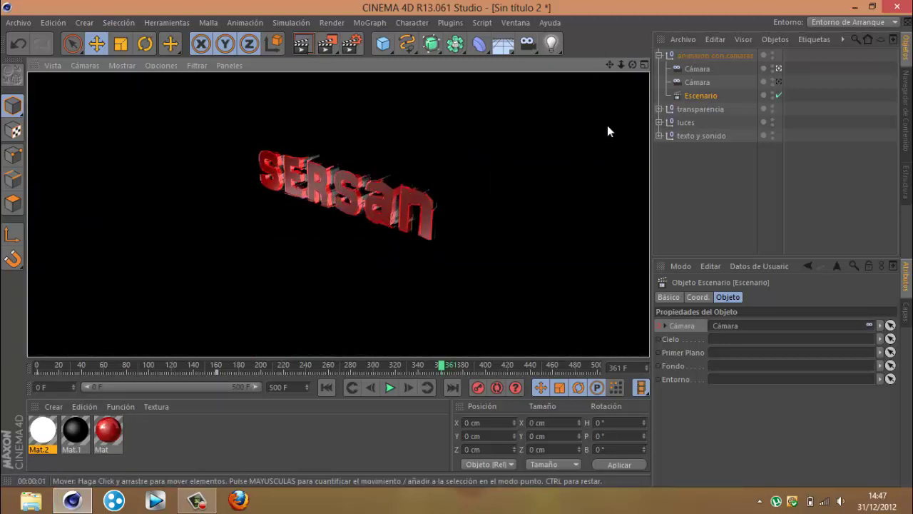
{"action": "left_click", "coordinate": [606, 117]}
Pull the oblique view of the SERSan text slightly farther back, checking the framing with another preview render.
{"action": "left_click_drag", "start_coordinate": [625, 66], "coordinate": [458, 250]}
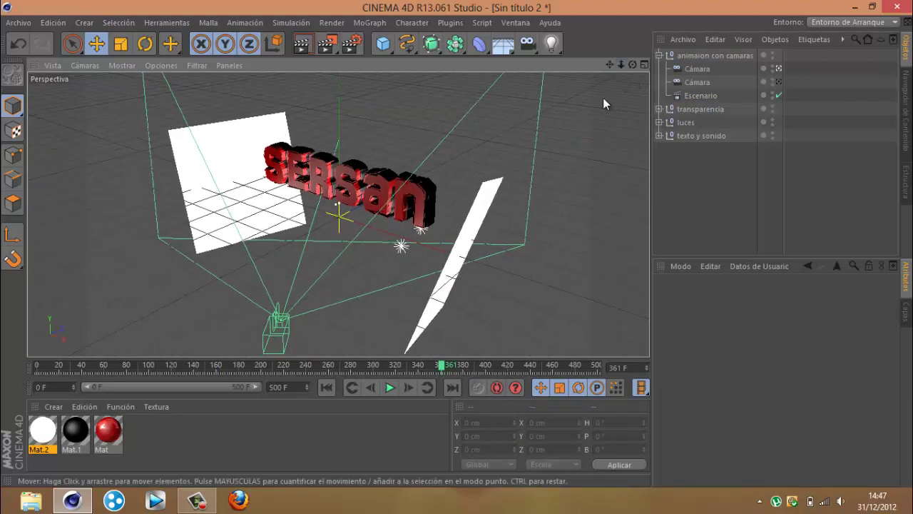
{"action": "left_click_drag", "start_coordinate": [621, 65], "coordinate": [458, 248]}
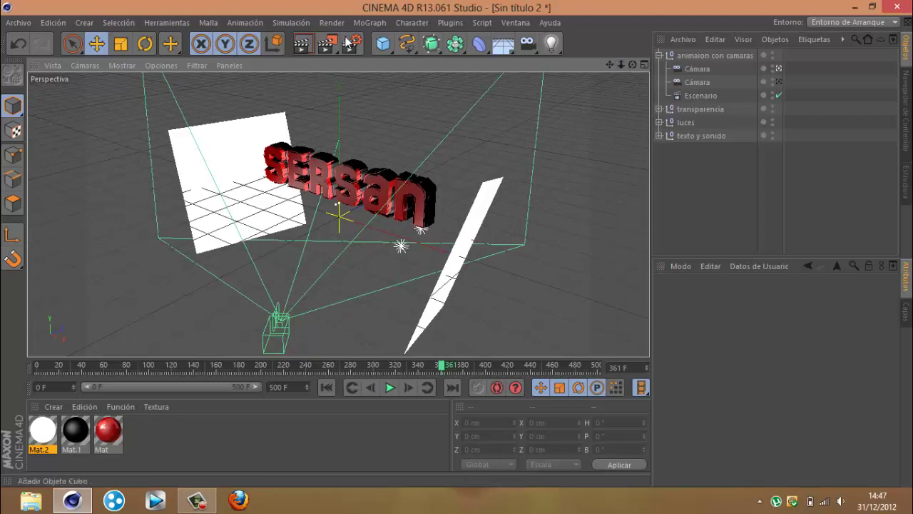
{"action": "left_click", "coordinate": [302, 43]}
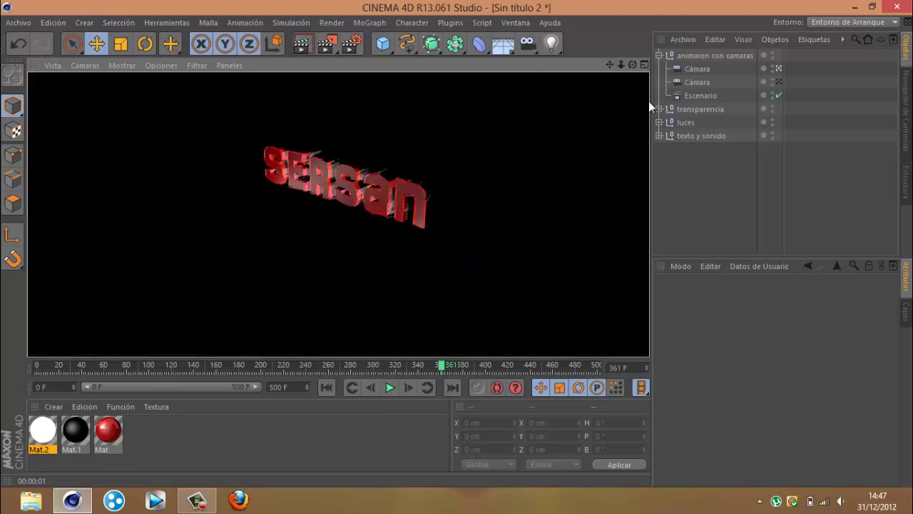
{"action": "left_click_drag", "start_coordinate": [620, 64], "coordinate": [461, 248]}
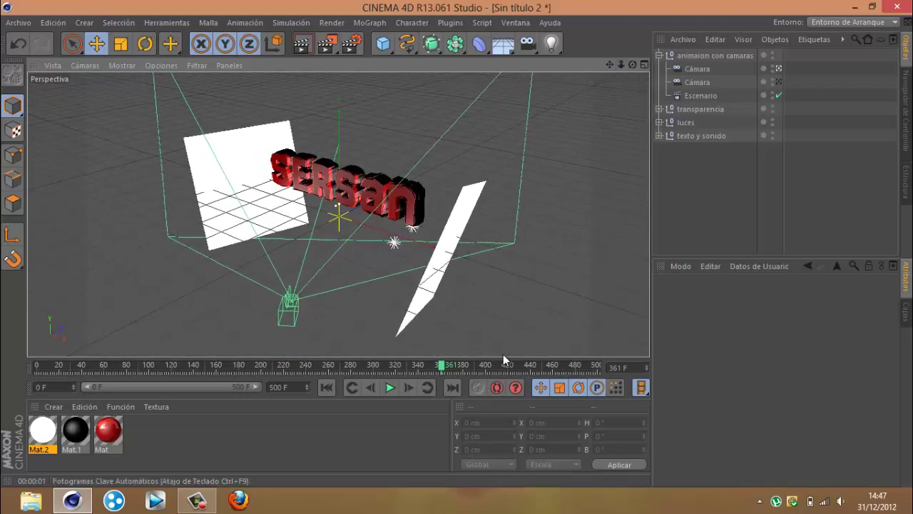
Add a third camera from the current view, keeping only Cámara.1, and place it in the animaion con camaras group.
{"action": "left_click", "coordinate": [528, 44]}
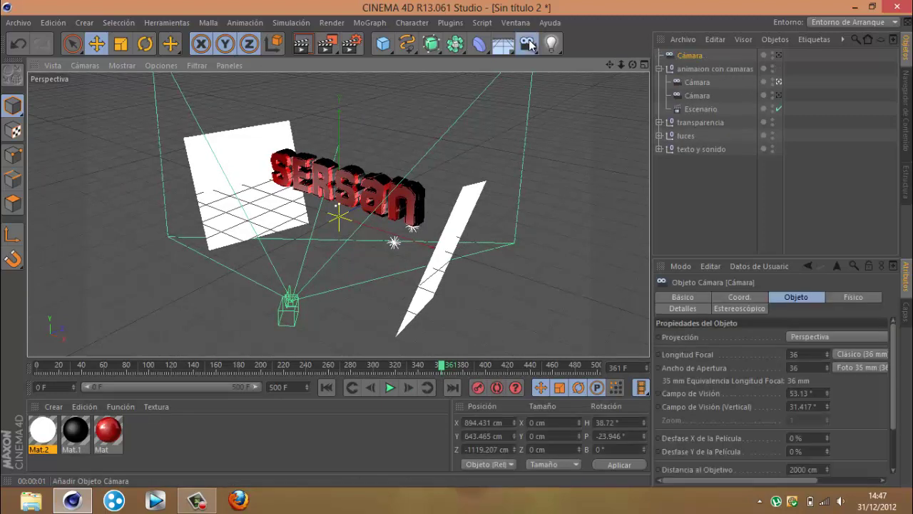
{"action": "left_click", "coordinate": [528, 44]}
{"action": "left_click", "coordinate": [569, 60]}
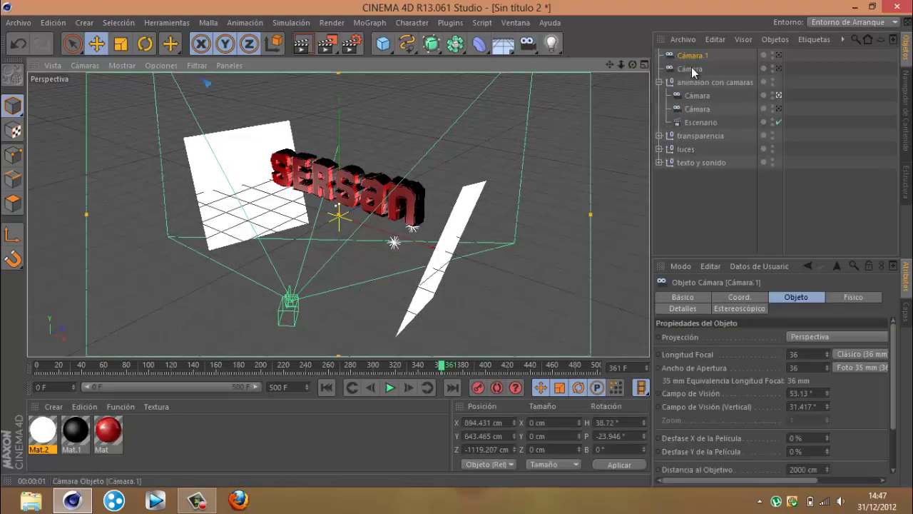
{"action": "key", "text": "Delete"}
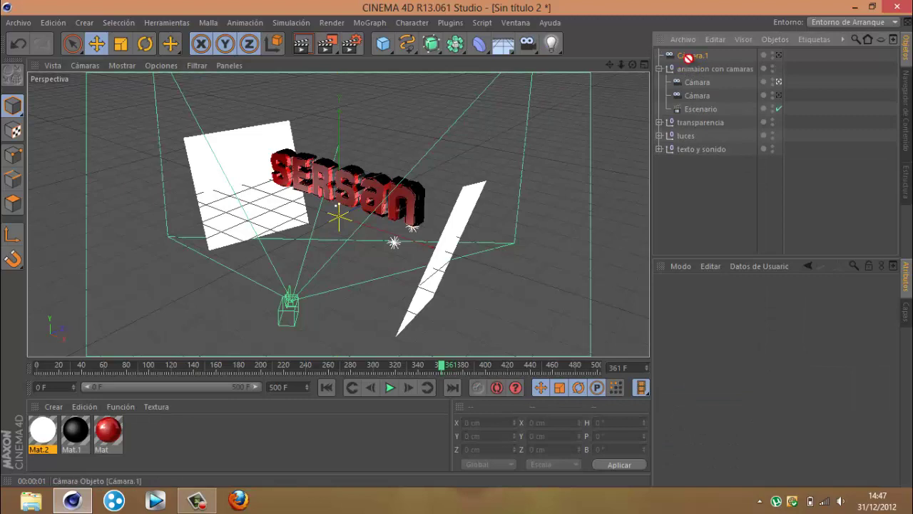
{"action": "left_click_drag", "start_coordinate": [692, 66], "coordinate": [692, 68]}
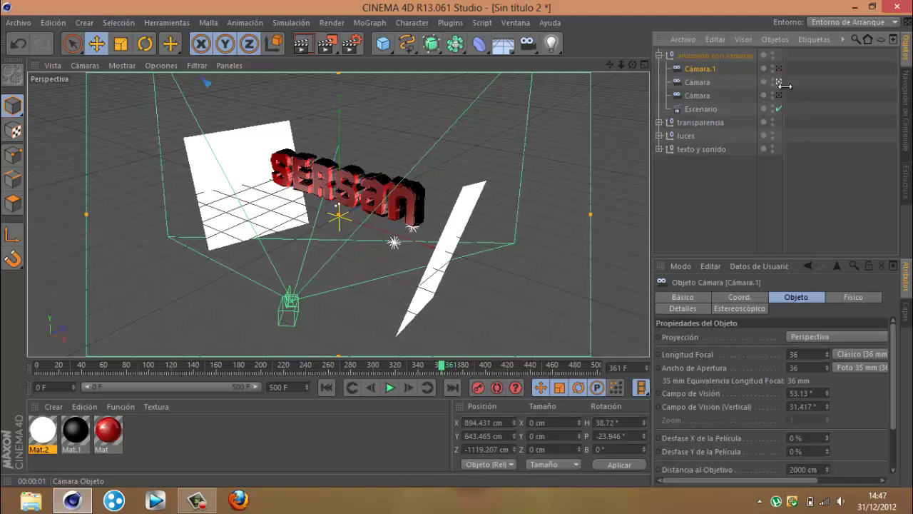
Replace the camera in the Escenario object's Cámara property with Cámara.1 and keyframe the property at frame 361.
{"action": "left_click", "coordinate": [716, 110]}
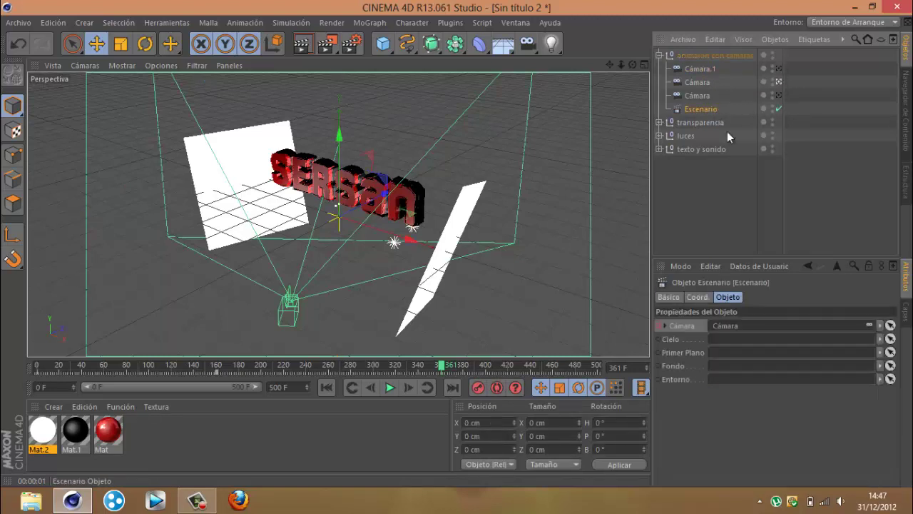
{"action": "left_click", "coordinate": [882, 328]}
{"action": "left_click", "coordinate": [869, 341]}
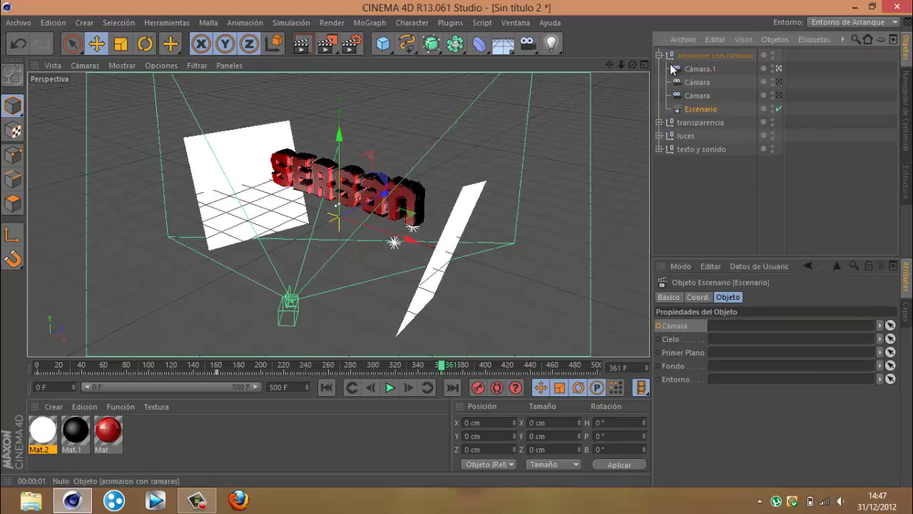
{"action": "left_click_drag", "start_coordinate": [688, 67], "coordinate": [713, 288]}
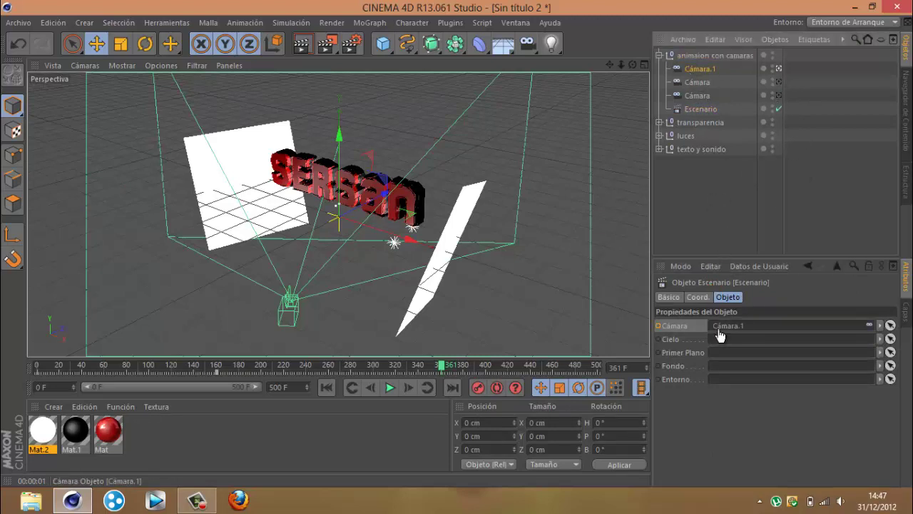
{"action": "left_click_drag", "start_coordinate": [720, 335], "coordinate": [717, 334]}
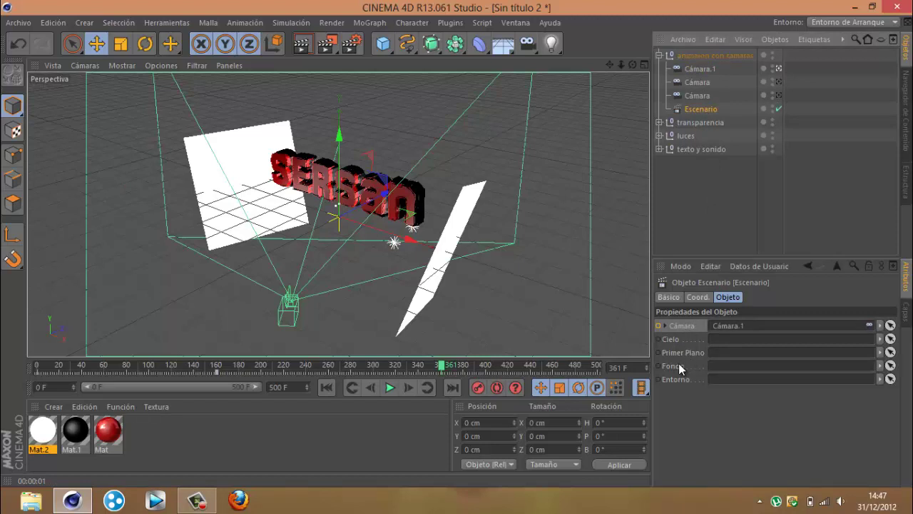
{"action": "left_click", "coordinate": [658, 326], "text": "ctrl"}
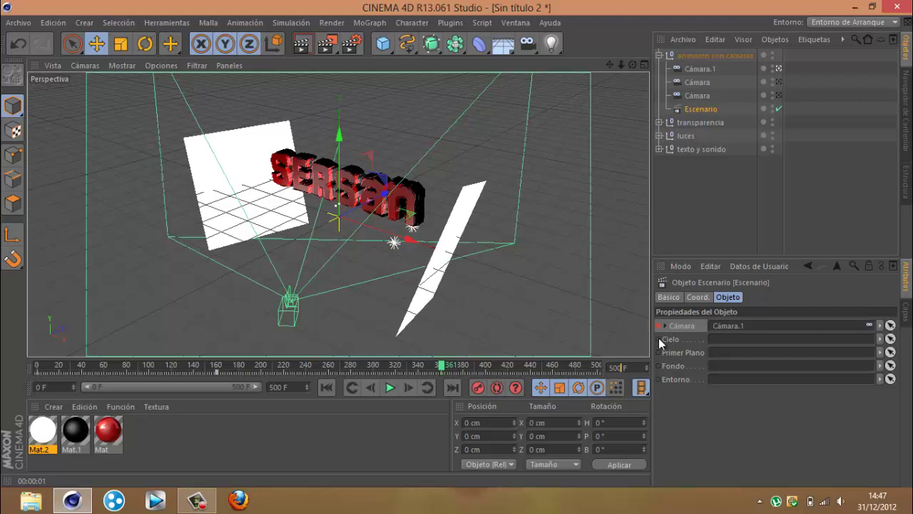
At frame 500, keyframe the Escenario's Cámara property and auto-keyframe Cámara.1 swung round to a more frontal view of the text.
{"action": "key", "text": "Return"}
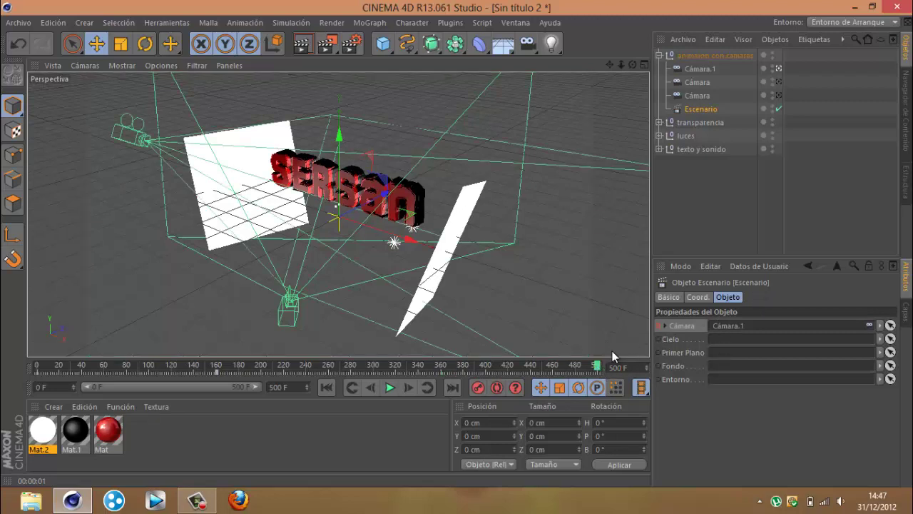
{"action": "left_click", "coordinate": [657, 325], "text": "ctrl"}
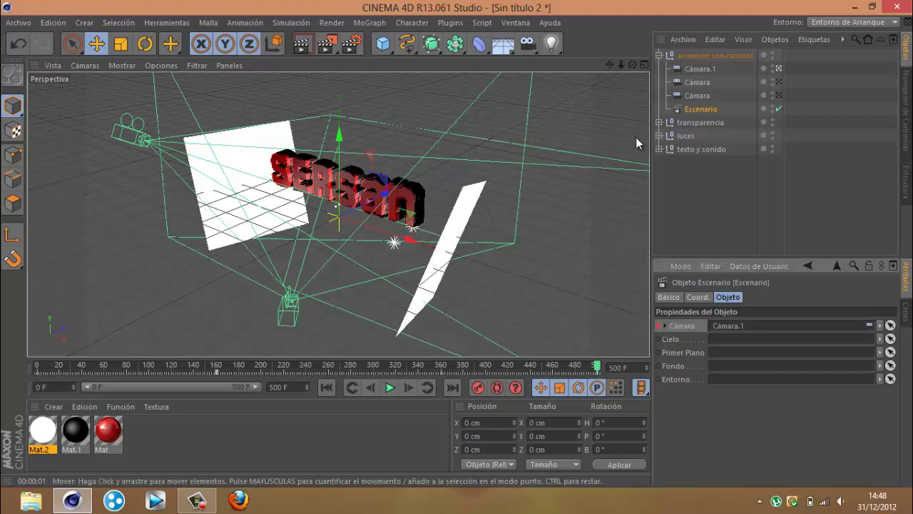
{"action": "left_click", "coordinate": [497, 387]}
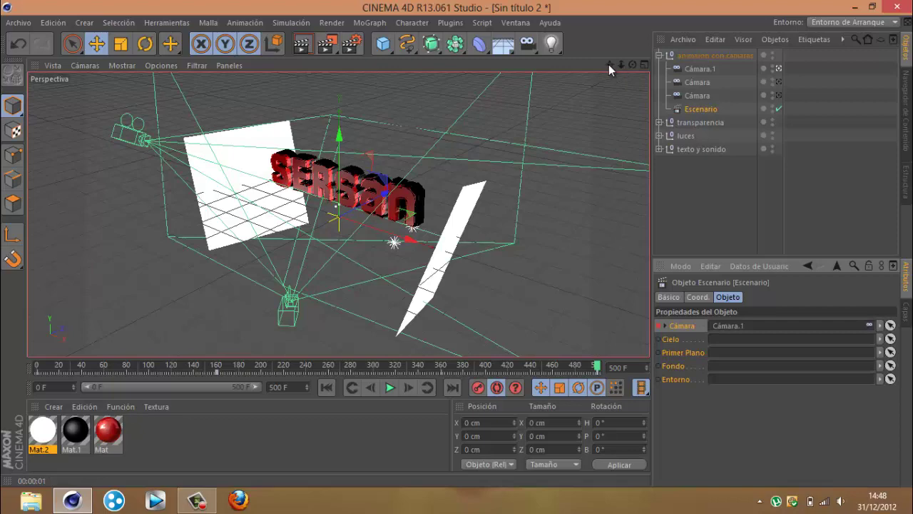
{"action": "left_click_drag", "start_coordinate": [610, 64], "coordinate": [459, 246]}
{"action": "left_click_drag", "start_coordinate": [612, 63], "coordinate": [458, 243]}
{"action": "left_click", "coordinate": [497, 389]}
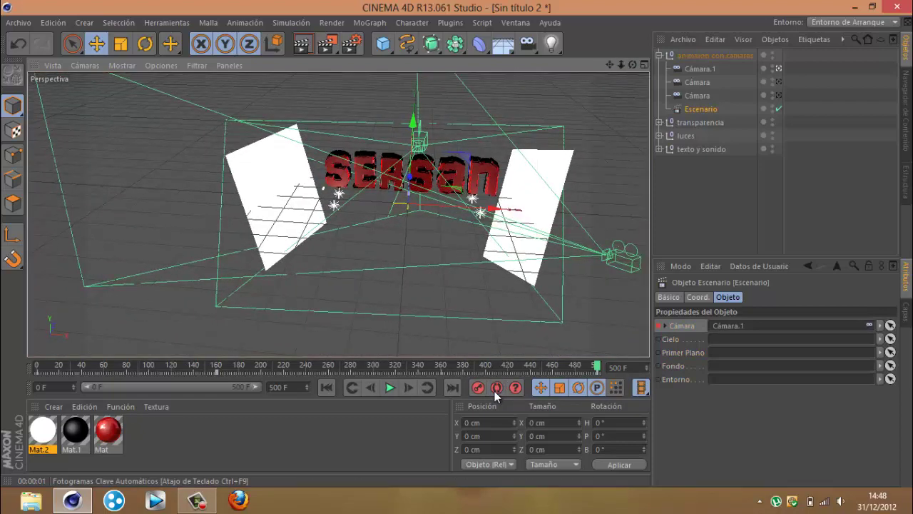
Play the camera-switching animation from frame 0 to review it.
{"action": "left_click", "coordinate": [325, 387]}
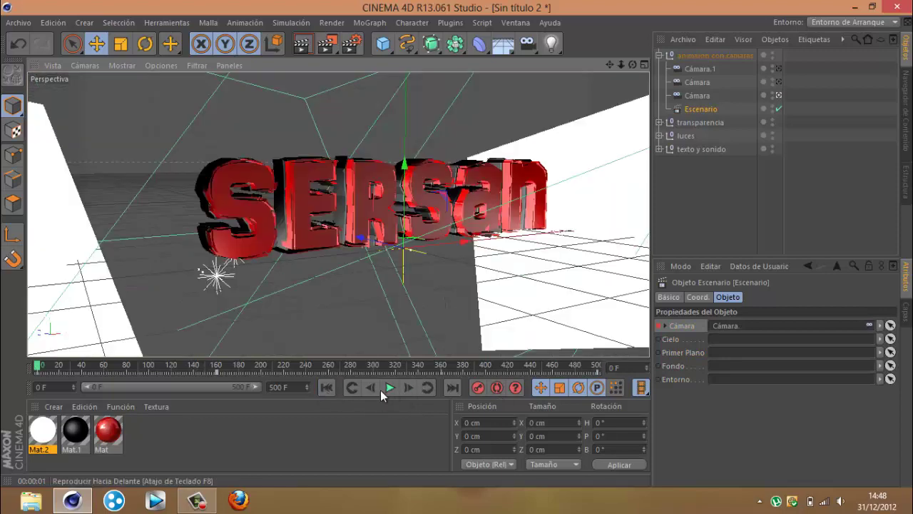
{"action": "left_click", "coordinate": [389, 387]}
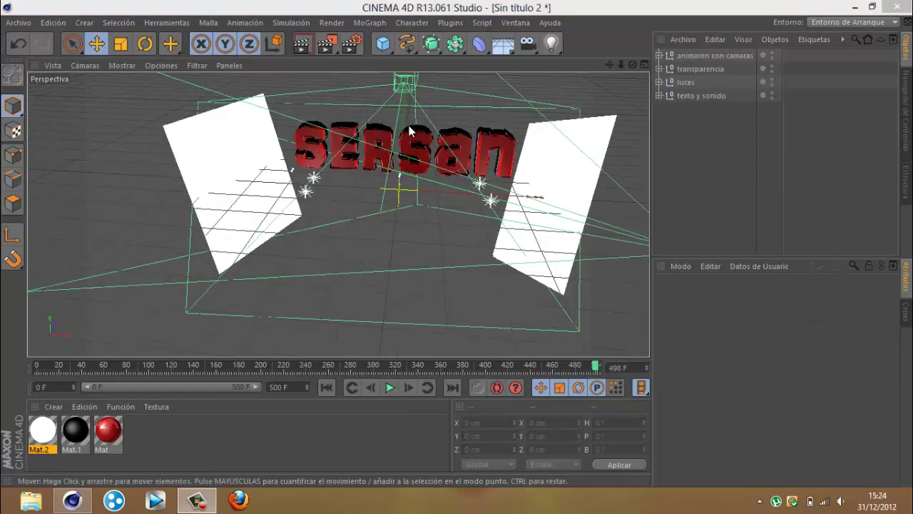
Add a Círculo spline and lay it flat with R.P at 90° and R.H at 0°.
{"action": "left_click", "coordinate": [404, 45]}
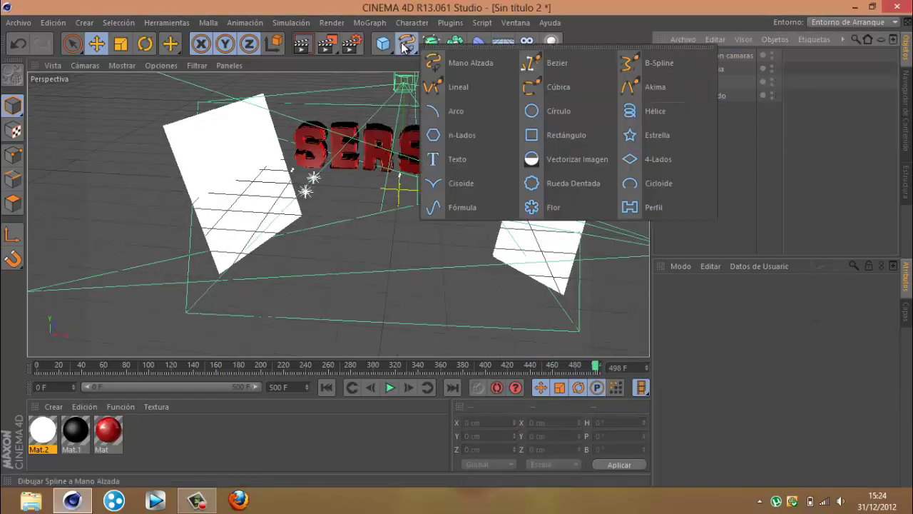
{"action": "left_click", "coordinate": [545, 114]}
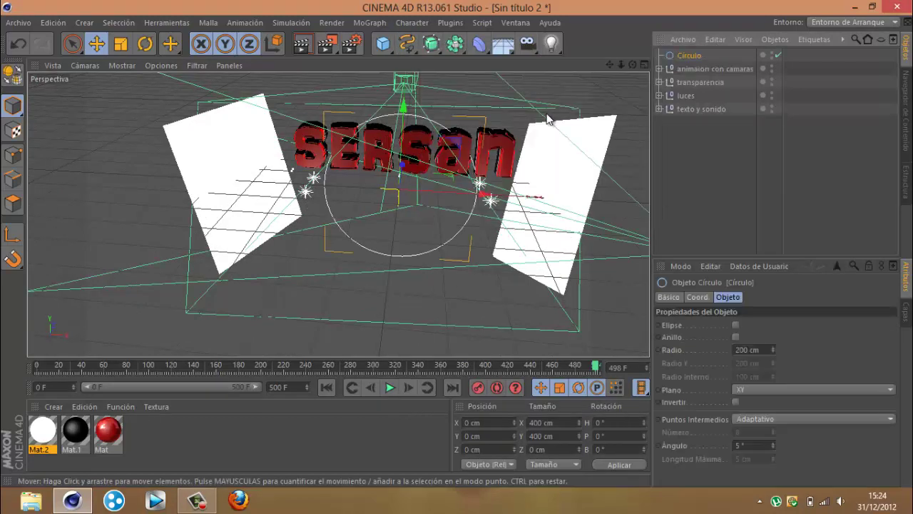
{"action": "left_click", "coordinate": [698, 296]}
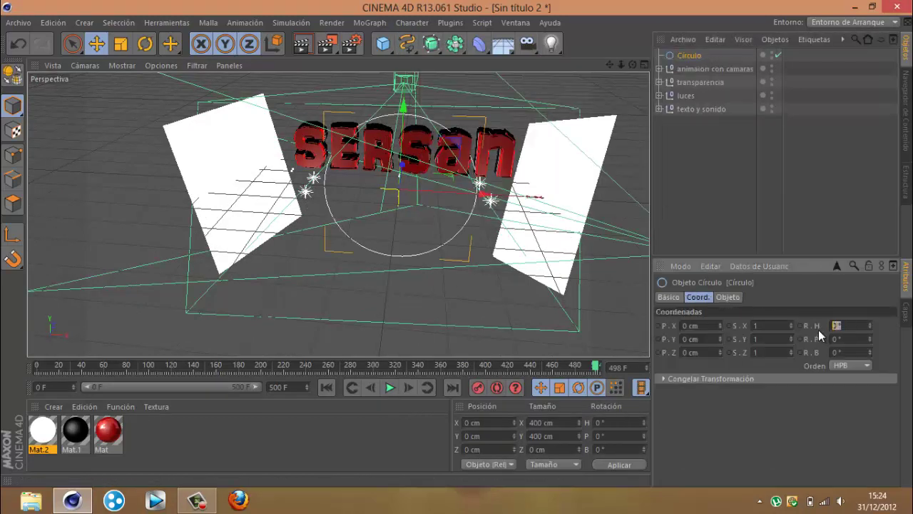
{"action": "type", "text": "90"}
{"action": "key", "text": "Return"}
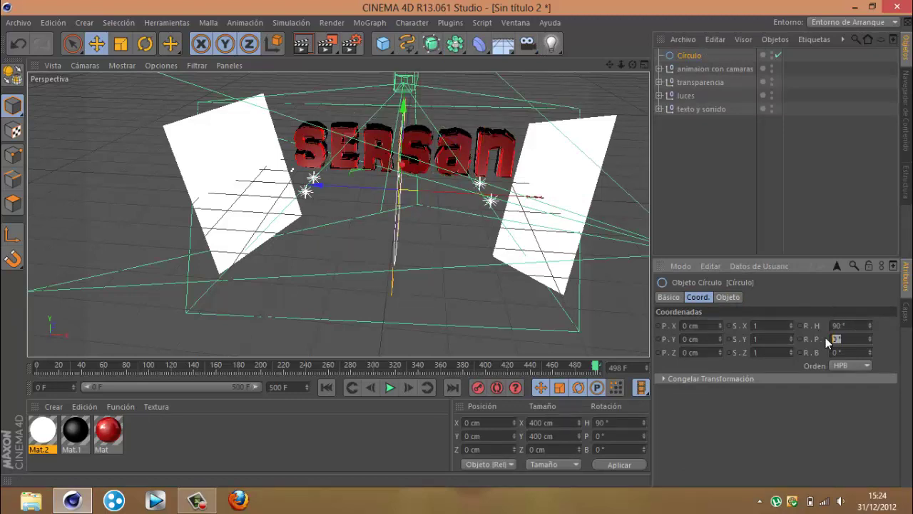
{"action": "key", "text": "Return"}
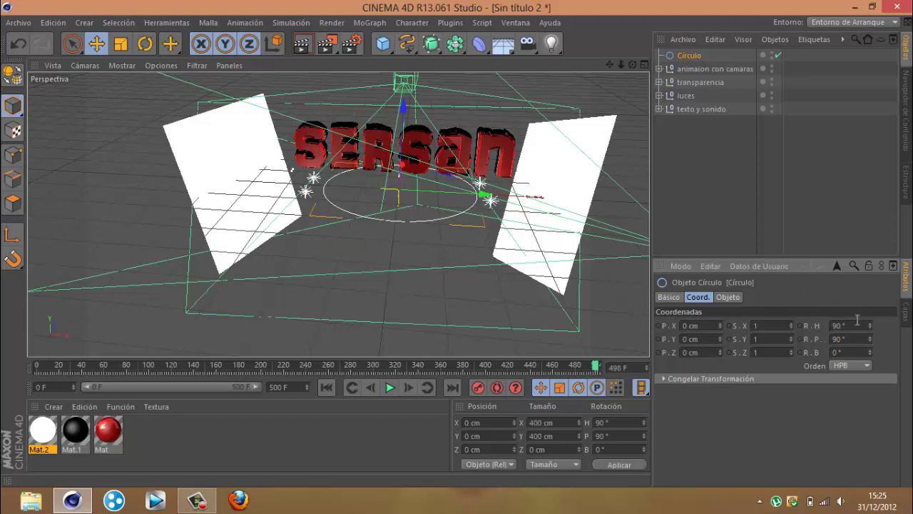
{"action": "type", "text": "0"}
{"action": "key", "text": "Return"}
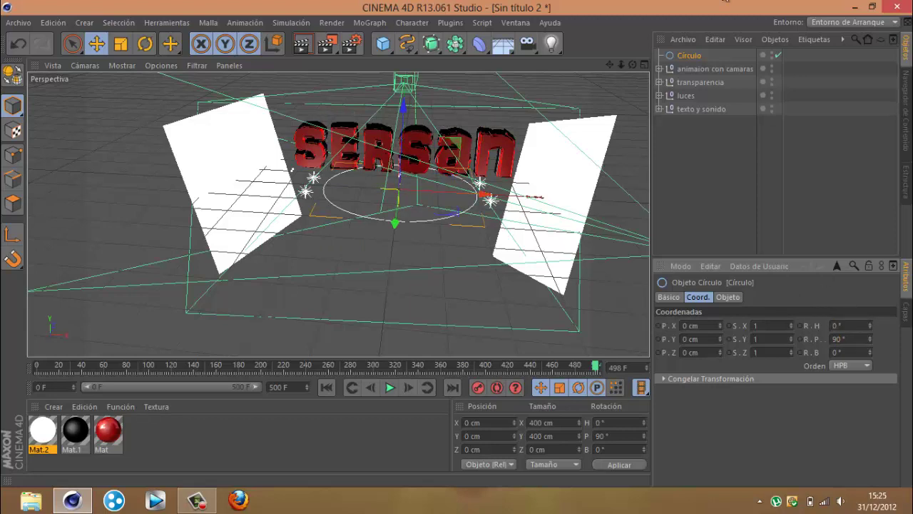
Set the Círculo spline's radius to 400 cm.
{"action": "left_click", "coordinate": [668, 296]}
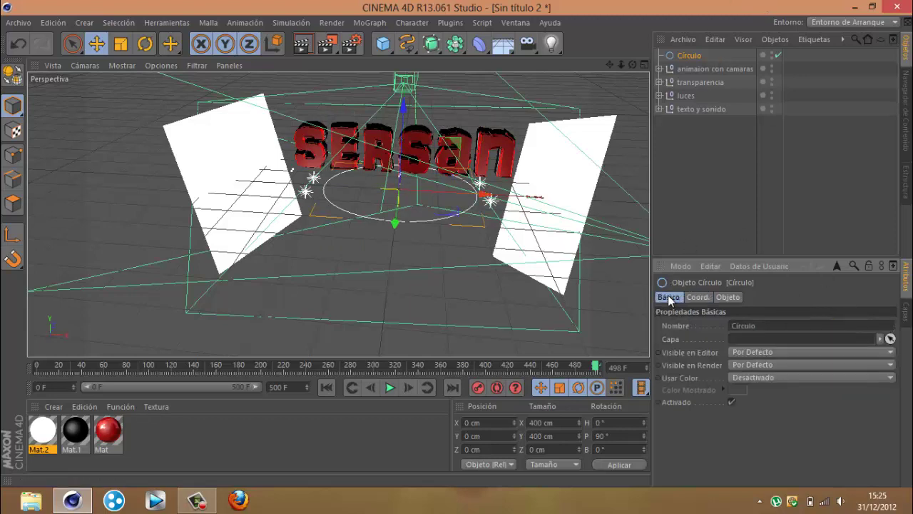
{"action": "left_click", "coordinate": [727, 297]}
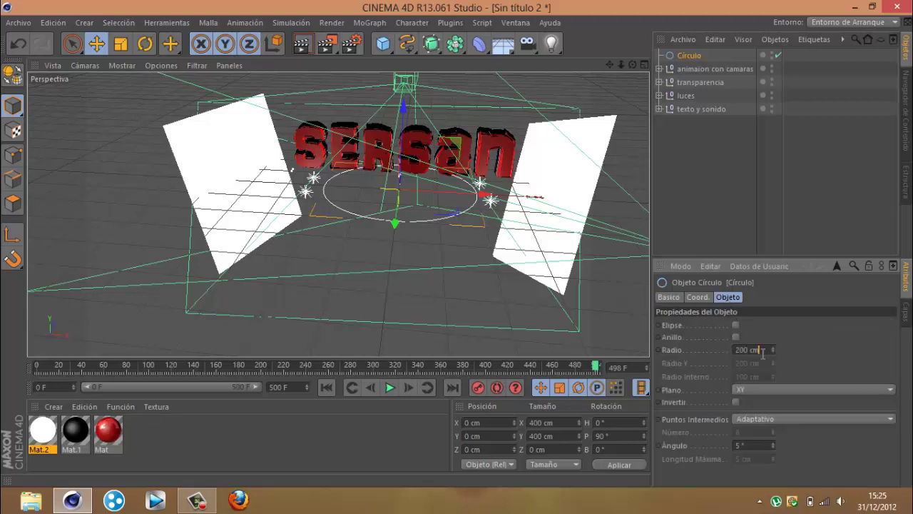
{"action": "type", "text": "5"}
{"action": "type", "text": "400"}
{"action": "key", "text": "Return"}
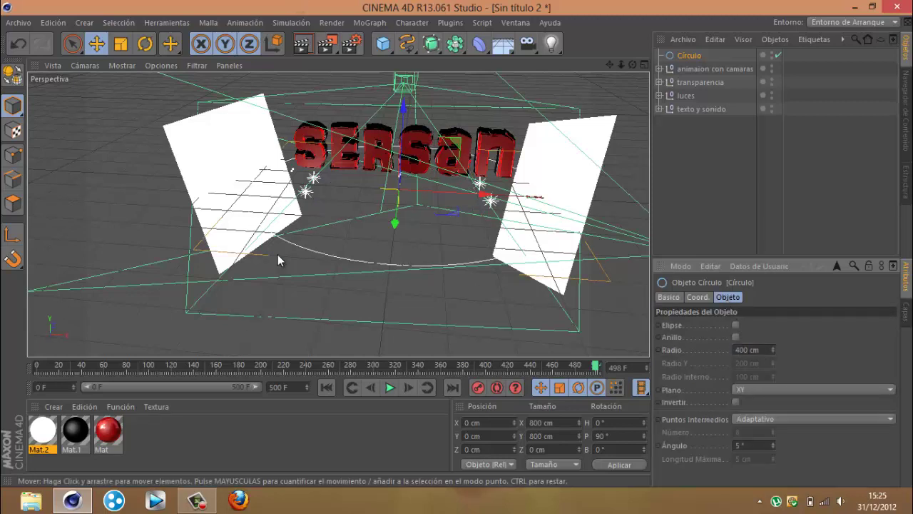
Add a single cube to the scene, deleting the accidental second cube and selecting the remaining one.
{"action": "double_click", "coordinate": [388, 45]}
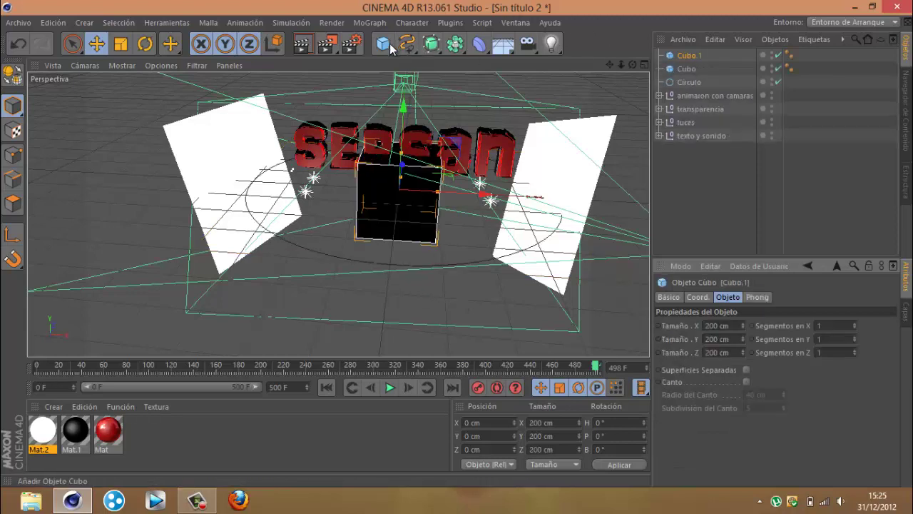
{"action": "key", "text": "Delete"}
{"action": "left_click", "coordinate": [691, 56]}
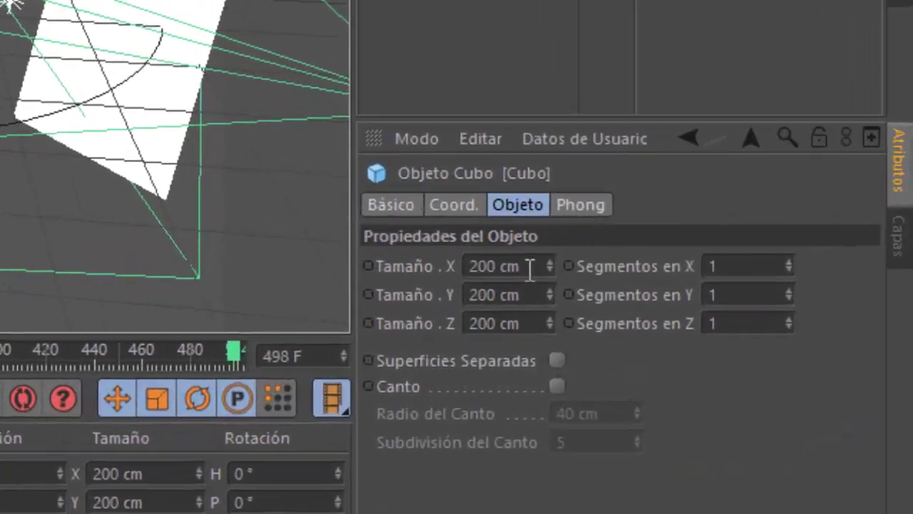
Resize the cube to 40 cm in X and 10 cm in Z.
{"action": "left_click_drag", "start_coordinate": [530, 269], "coordinate": [412, 267]}
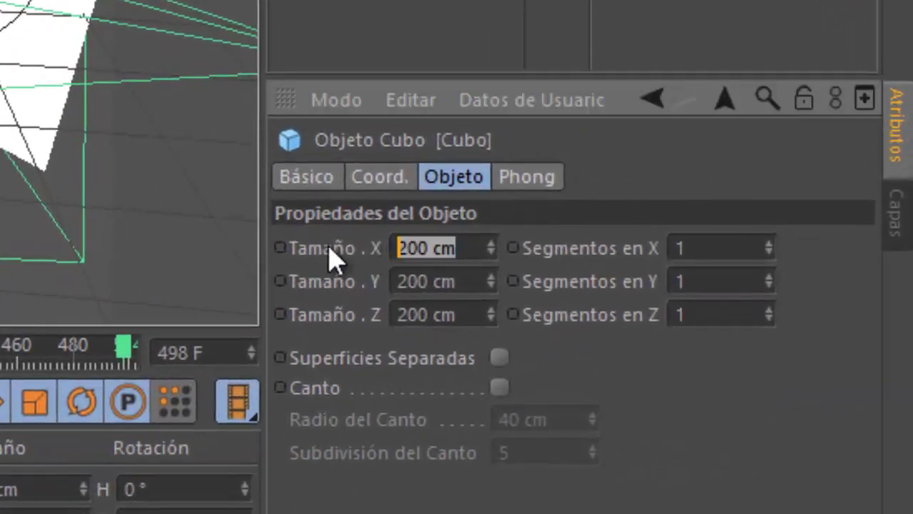
{"action": "type", "text": "40"}
{"action": "key", "text": "Return"}
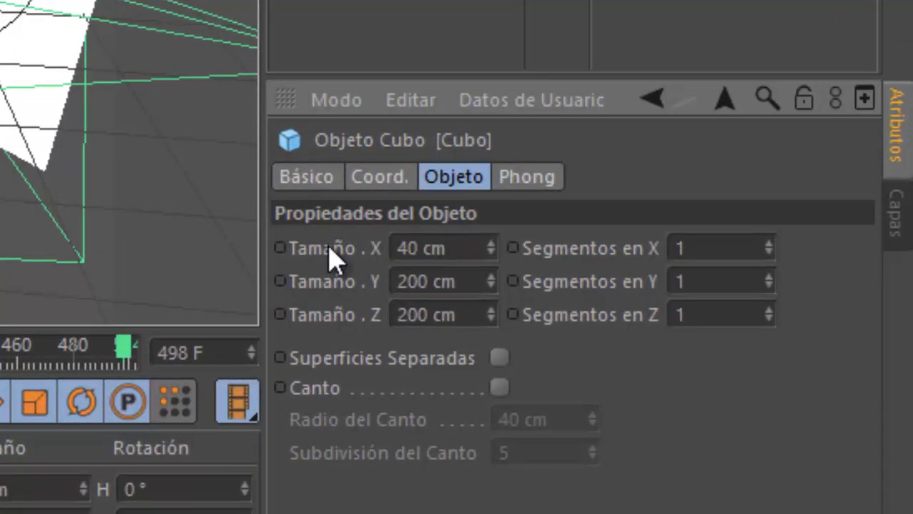
{"action": "left_click_drag", "start_coordinate": [443, 314], "coordinate": [354, 337]}
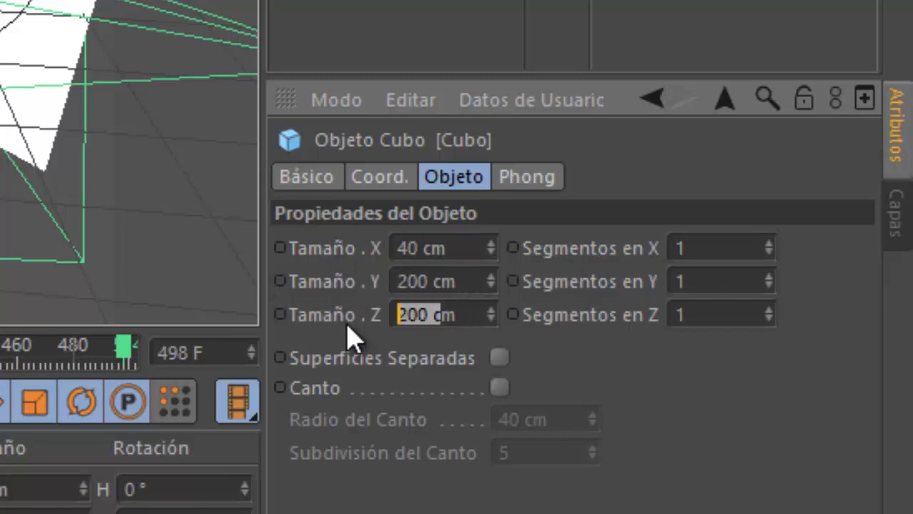
{"action": "key", "text": "BackSpace"}
{"action": "type", "text": "1000"}
{"action": "key", "text": "Return"}
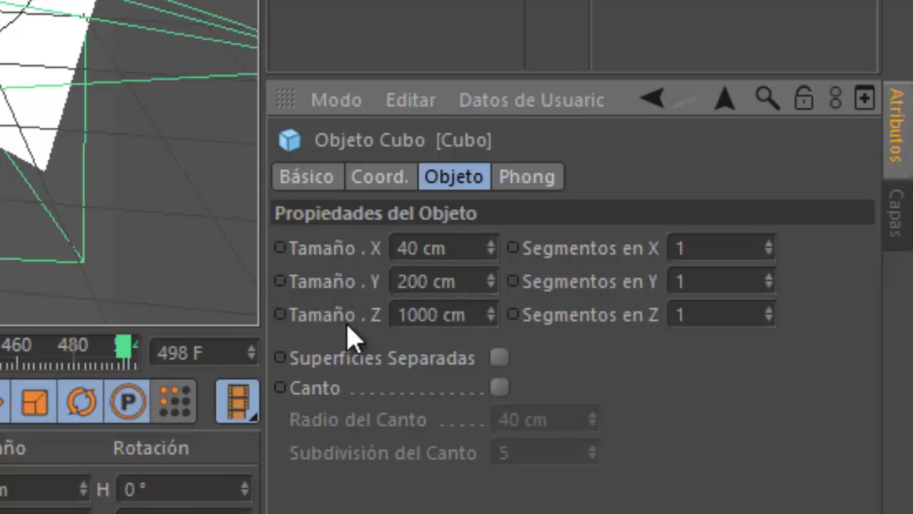
{"action": "left_click_drag", "start_coordinate": [465, 314], "coordinate": [420, 333]}
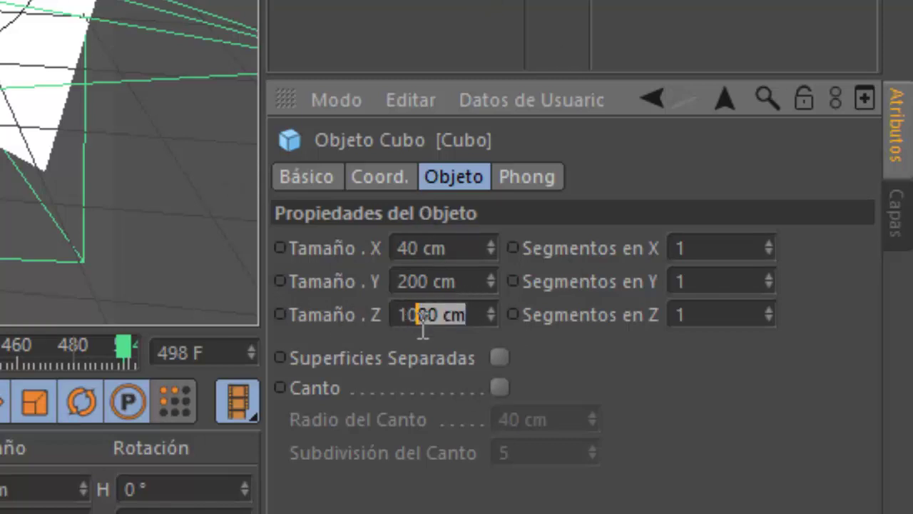
{"action": "key", "text": "BackSpace"}
{"action": "key", "text": "Return"}
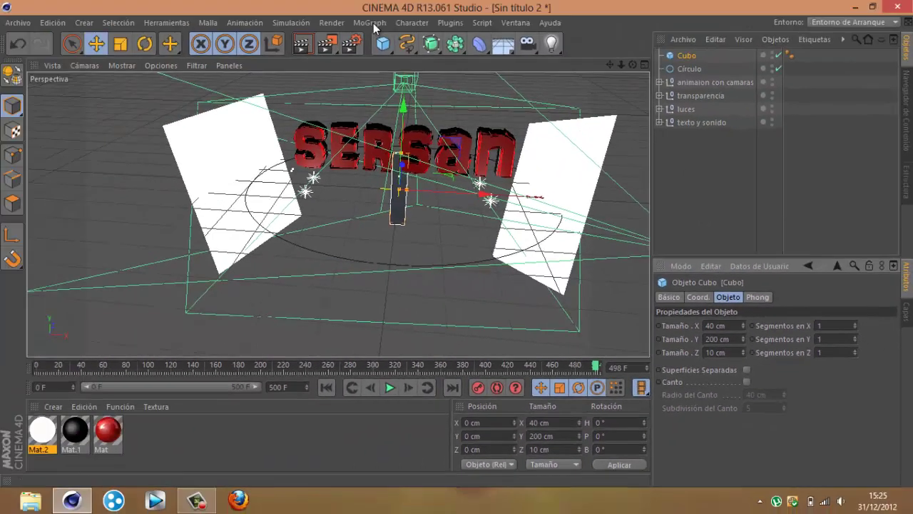
Add a MoGraph Objeto Clonar and make the cube its child.
{"action": "left_click", "coordinate": [371, 22]}
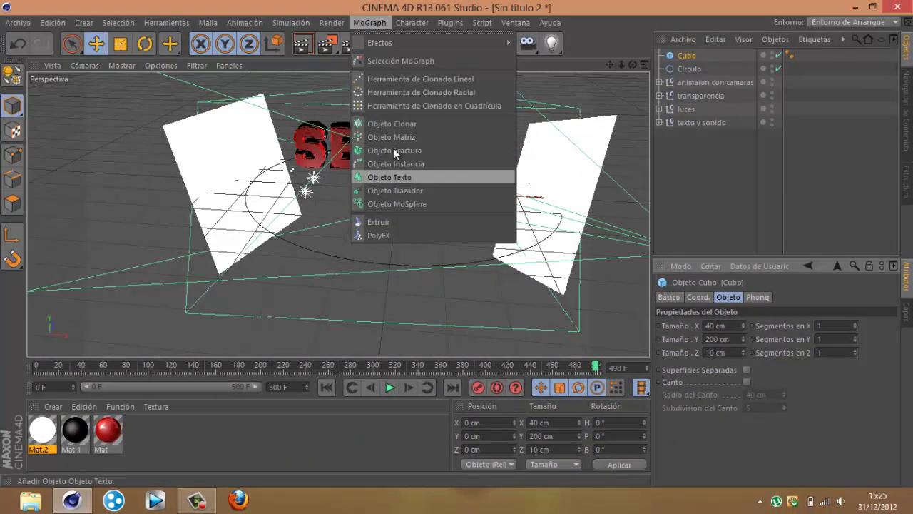
{"action": "left_click", "coordinate": [401, 124]}
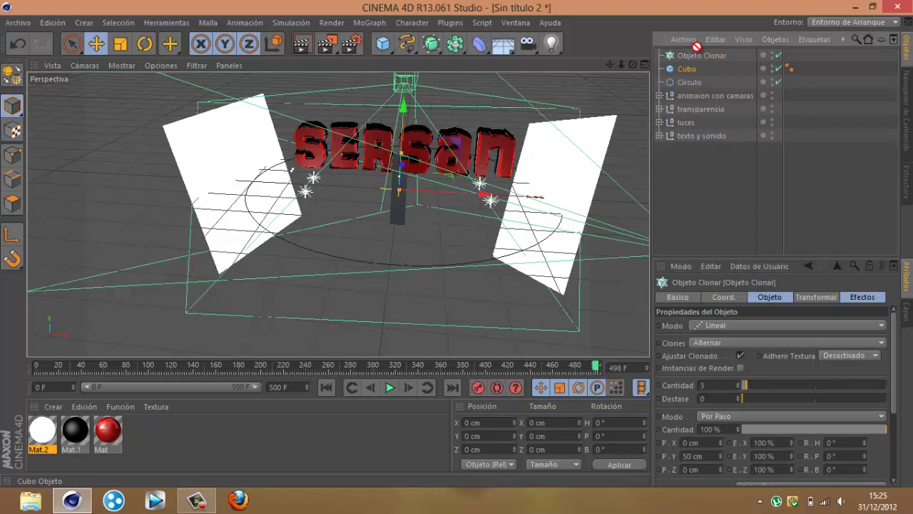
{"action": "left_click_drag", "start_coordinate": [699, 55], "coordinate": [699, 55]}
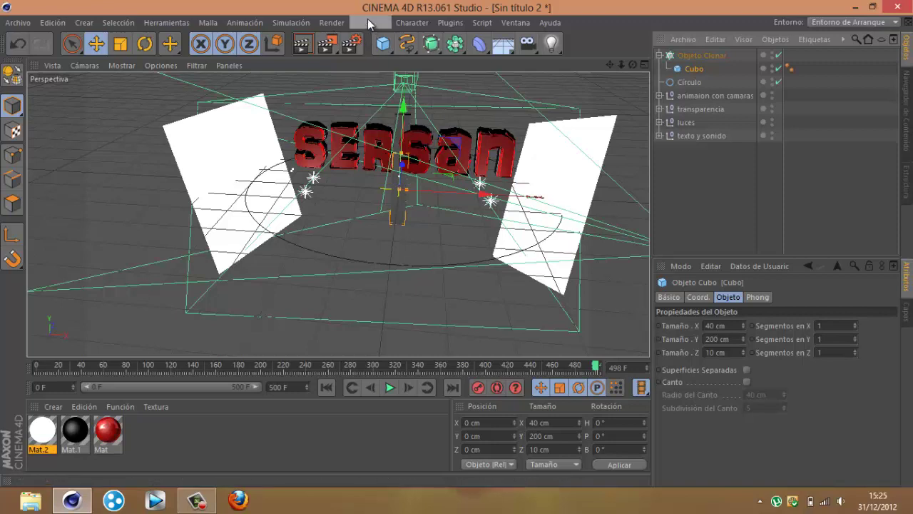
Add a MoGraph Spline effector to the scene.
{"action": "left_click", "coordinate": [413, 23]}
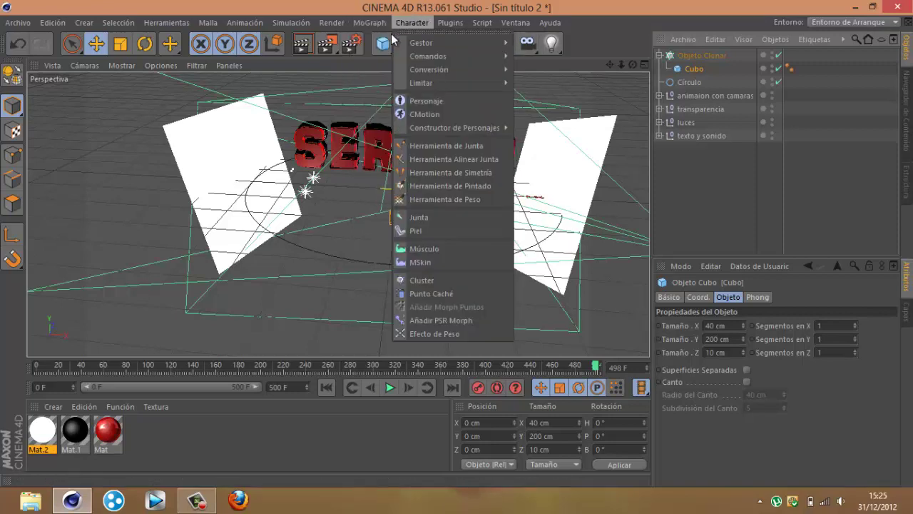
{"action": "mouse_move", "coordinate": [383, 25]}
{"action": "mouse_move", "coordinate": [378, 43]}
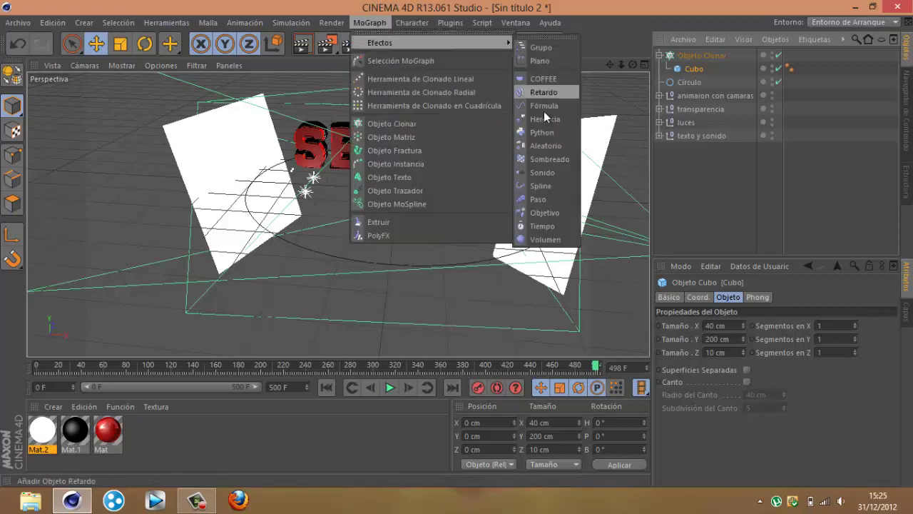
{"action": "left_click", "coordinate": [536, 186]}
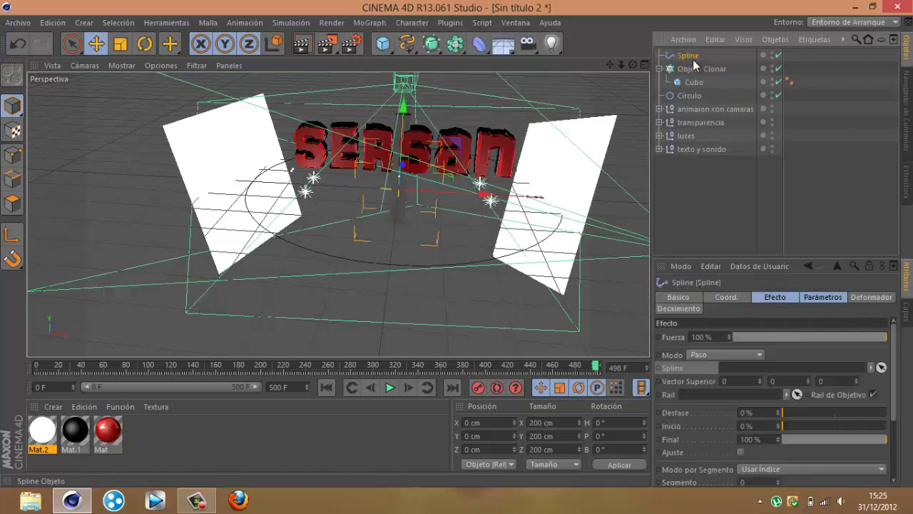
Add the Spline effector to the Objeto Clonar's Efectos list and assign Círculo as the effector's spline.
{"action": "left_click", "coordinate": [695, 68]}
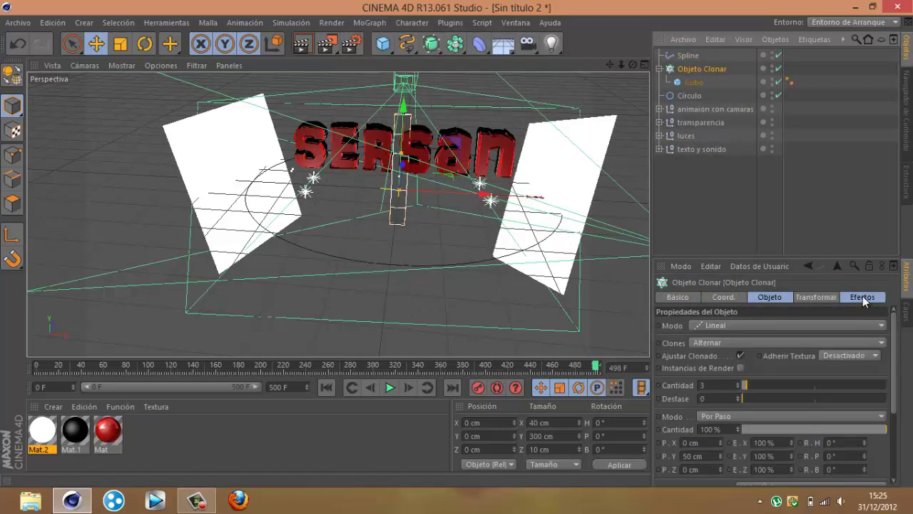
{"action": "left_click", "coordinate": [863, 297]}
{"action": "double_click", "coordinate": [690, 55]}
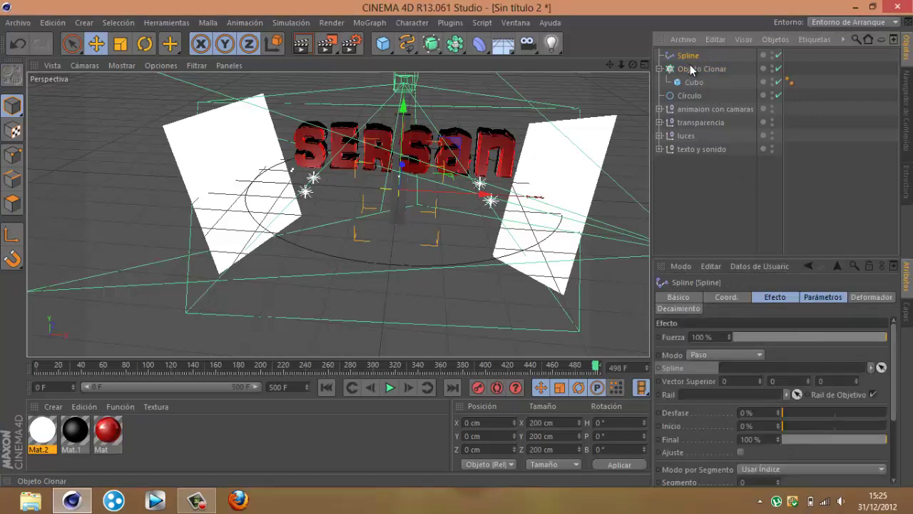
{"action": "left_click", "coordinate": [692, 69]}
{"action": "left_click", "coordinate": [862, 297]}
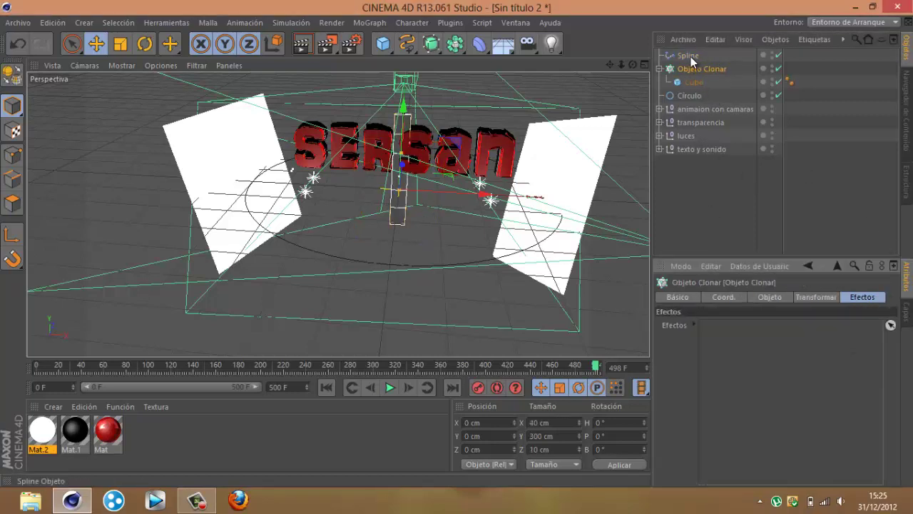
{"action": "left_click_drag", "start_coordinate": [691, 57], "coordinate": [728, 355]}
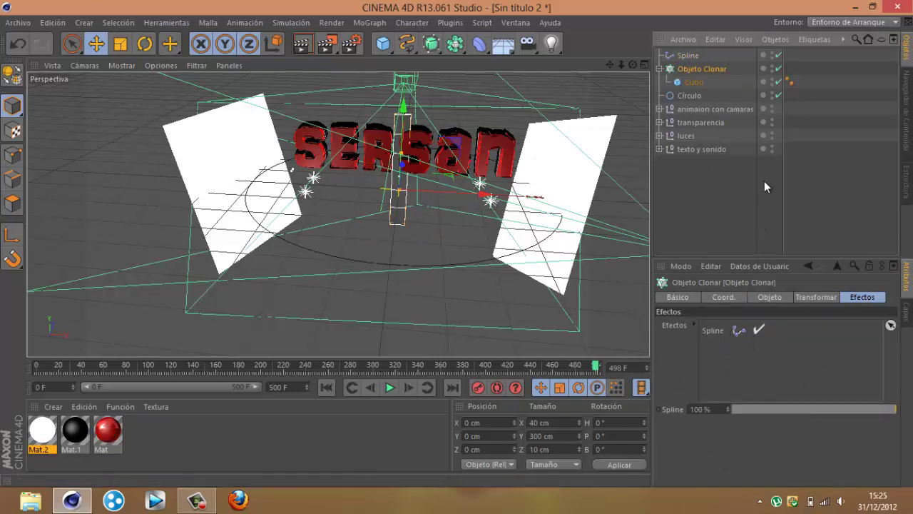
{"action": "left_click", "coordinate": [687, 56]}
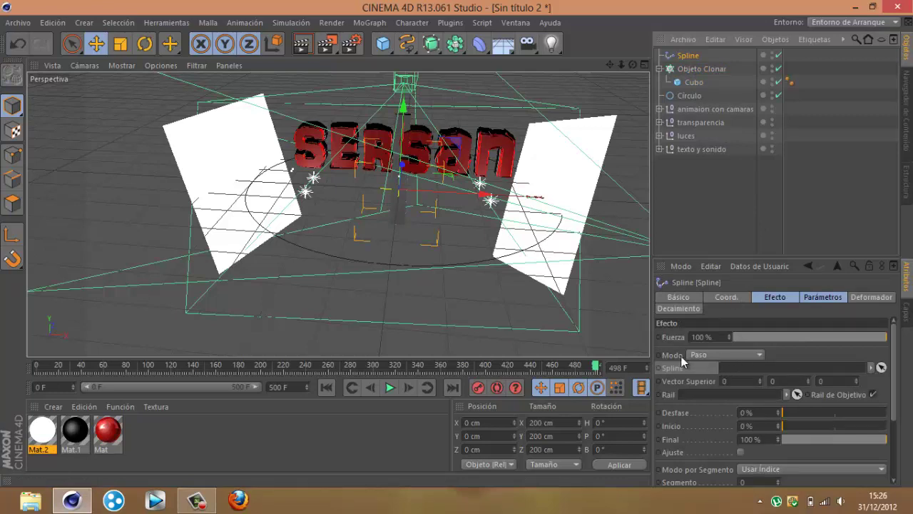
{"action": "left_click_drag", "start_coordinate": [691, 99], "coordinate": [730, 367]}
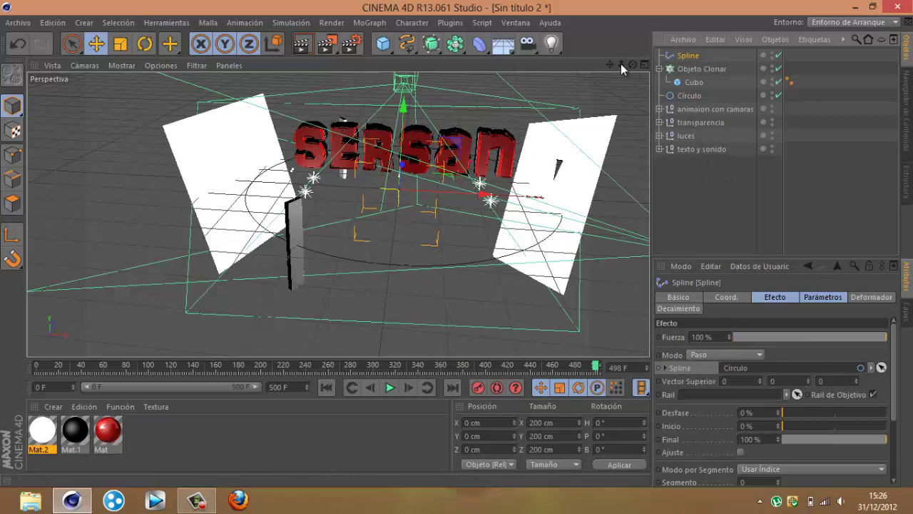
Raise the Objeto Clonar's Cantidad until the cube copies form a dense ring around the SERSan text.
{"action": "left_click_drag", "start_coordinate": [611, 65], "coordinate": [319, 203]}
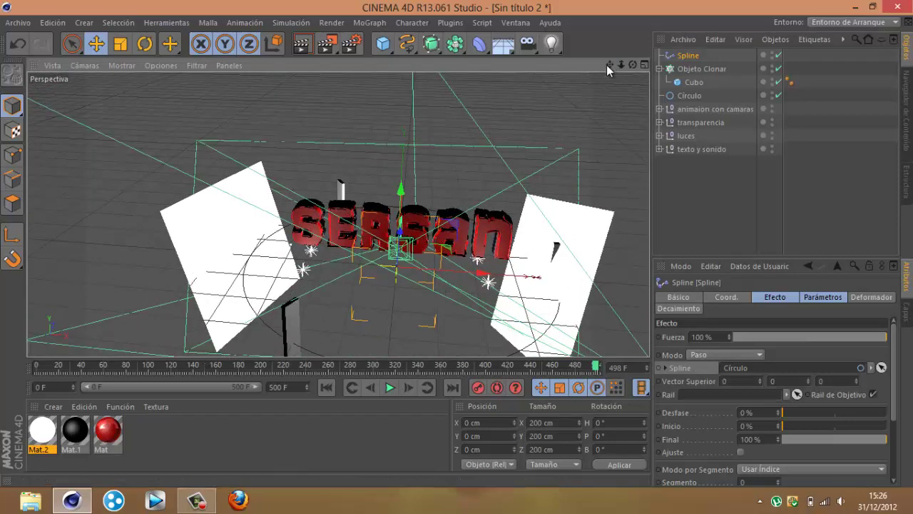
{"action": "left_click_drag", "start_coordinate": [610, 65], "coordinate": [605, 36]}
{"action": "left_click", "coordinate": [702, 71]}
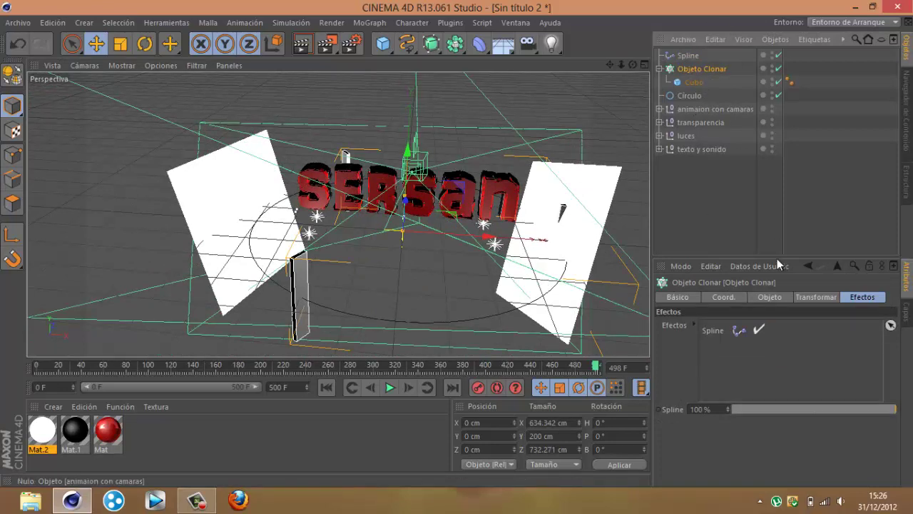
{"action": "left_click", "coordinate": [723, 297]}
{"action": "left_click", "coordinate": [760, 298]}
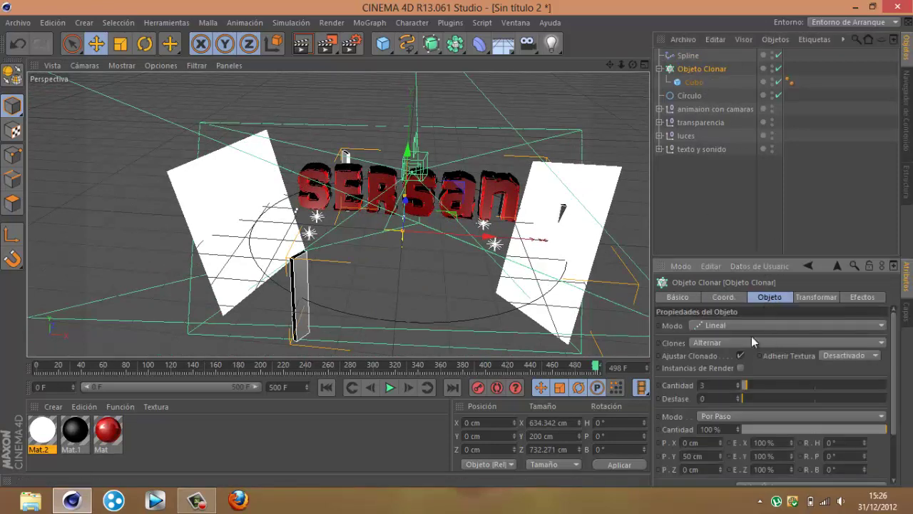
{"action": "left_click_drag", "start_coordinate": [745, 384], "coordinate": [804, 384]}
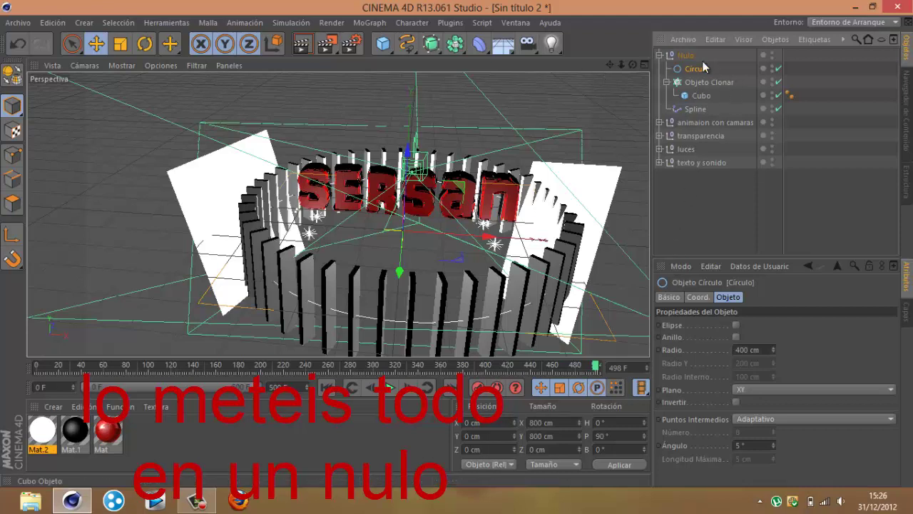
Add the Sonido effector from the texto y sonido group to the Objeto Clonar's Efectos list.
{"action": "left_click", "coordinate": [710, 80]}
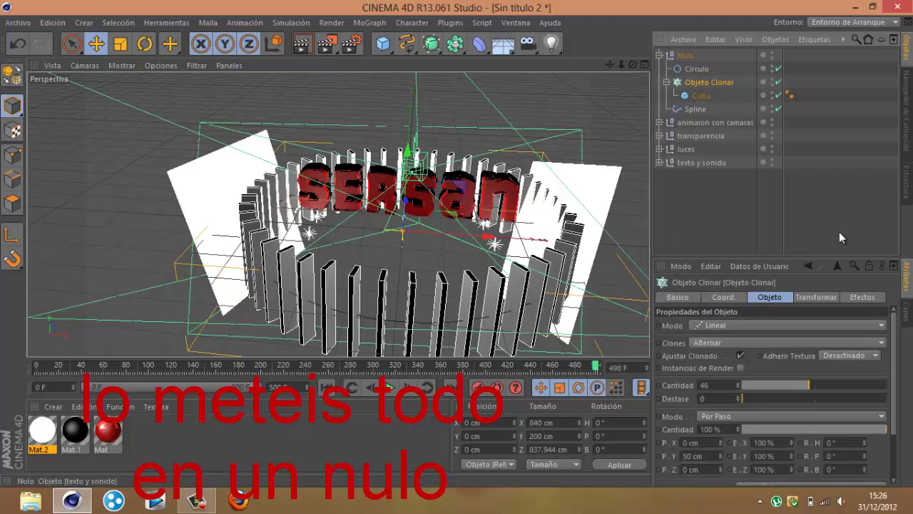
{"action": "left_click", "coordinate": [862, 297]}
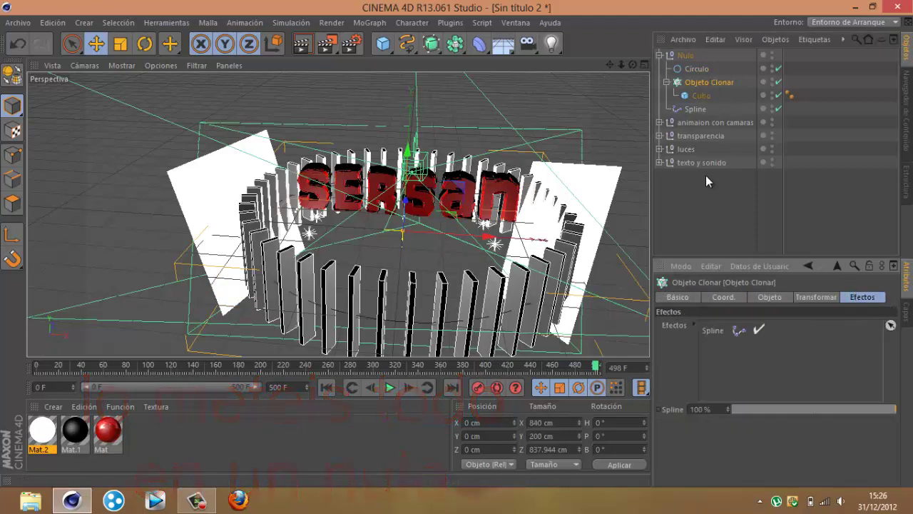
{"action": "left_click", "coordinate": [660, 162]}
{"action": "left_click_drag", "start_coordinate": [697, 176], "coordinate": [753, 364]}
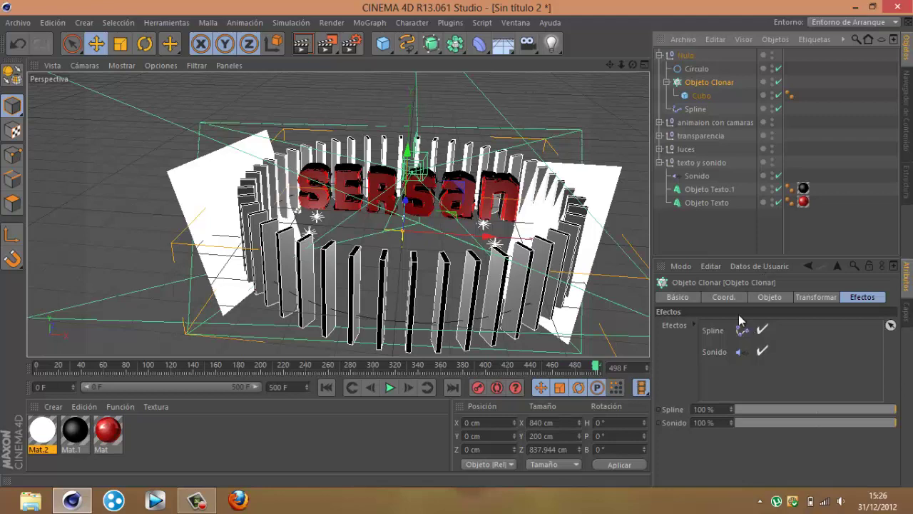
Set the Sonido effector's Modo de Color to Activar.
{"action": "left_click", "coordinate": [810, 296]}
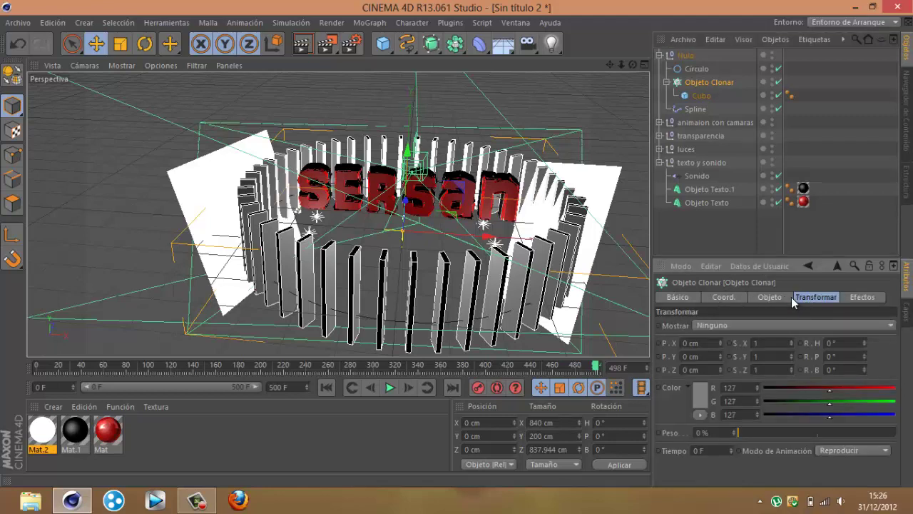
{"action": "left_click", "coordinate": [788, 298]}
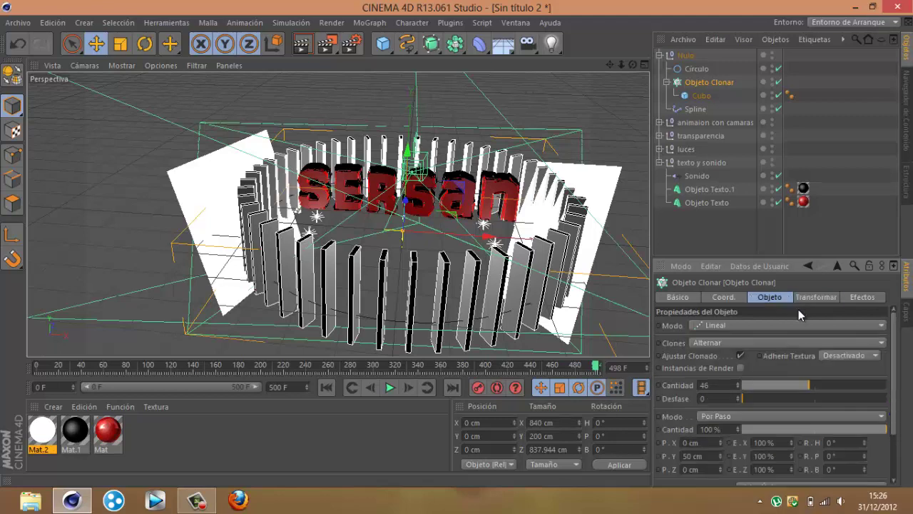
{"action": "left_click", "coordinate": [805, 296]}
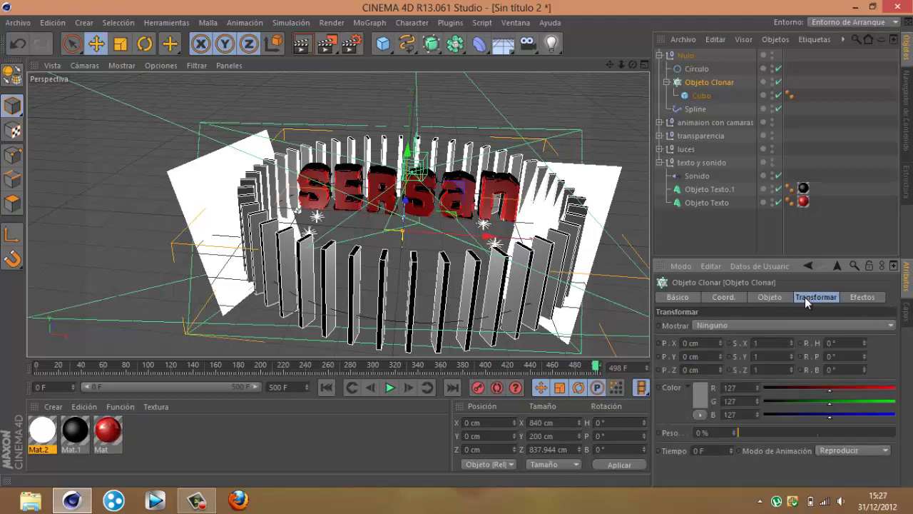
{"action": "left_click", "coordinate": [699, 176]}
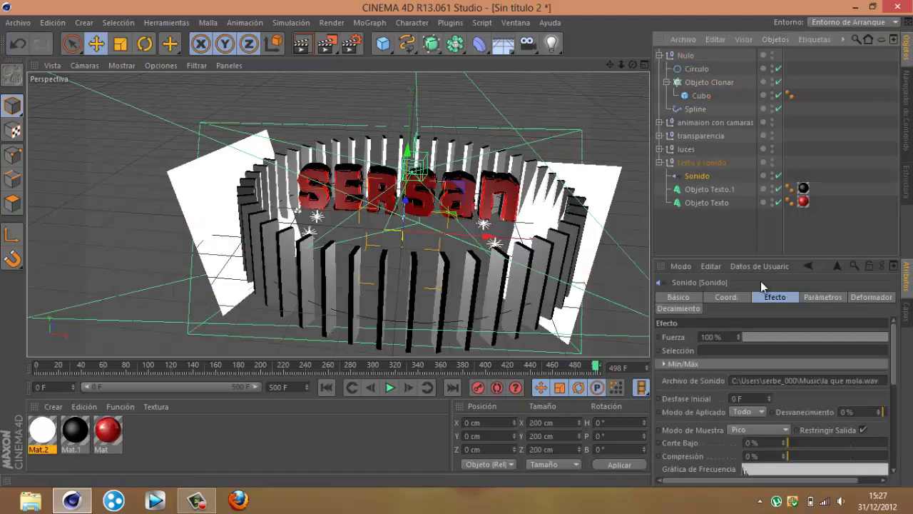
{"action": "left_click", "coordinate": [826, 298]}
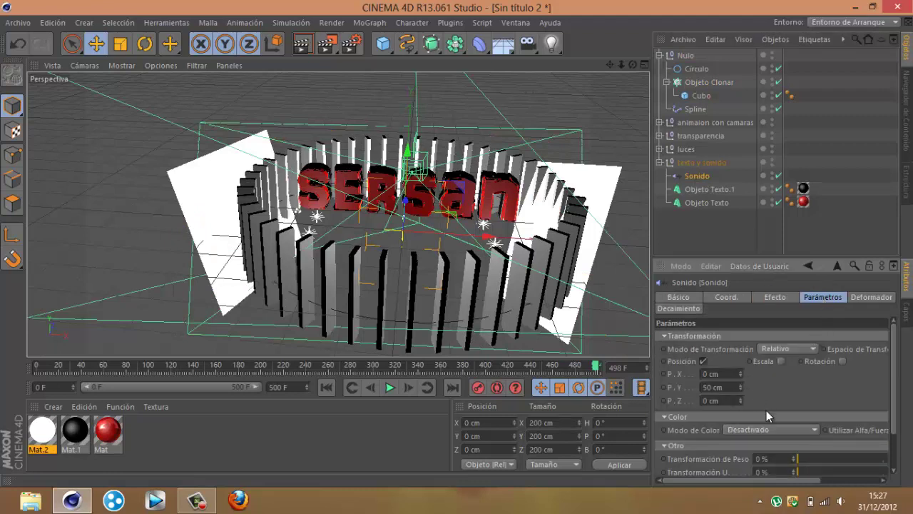
{"action": "left_click", "coordinate": [766, 428]}
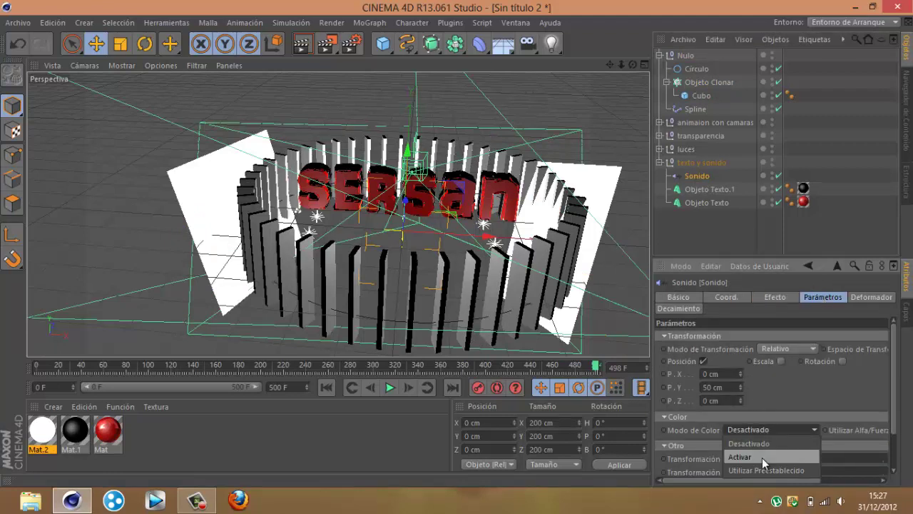
{"action": "left_click", "coordinate": [762, 457]}
Set the start knot of the Sonido effector's Color de Frecuencia gradient to blue with a hue of 199°.
{"action": "left_click", "coordinate": [728, 299]}
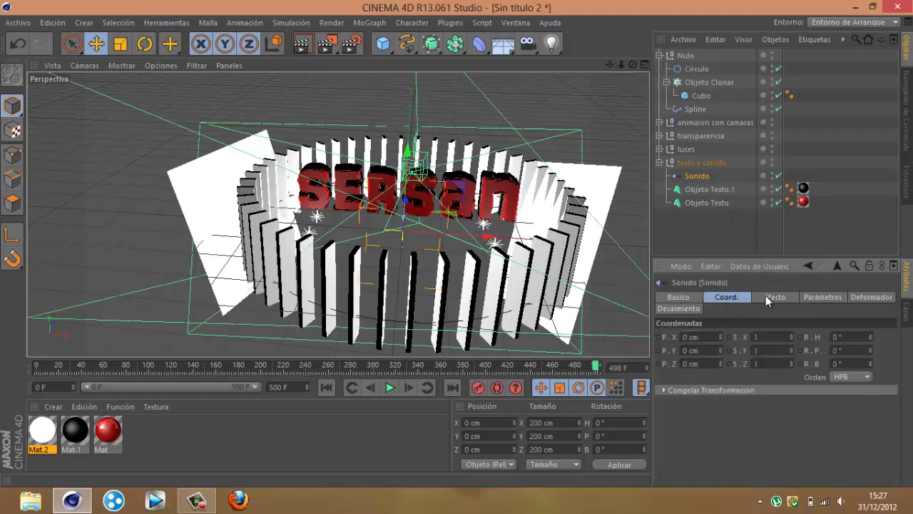
{"action": "left_click", "coordinate": [775, 298]}
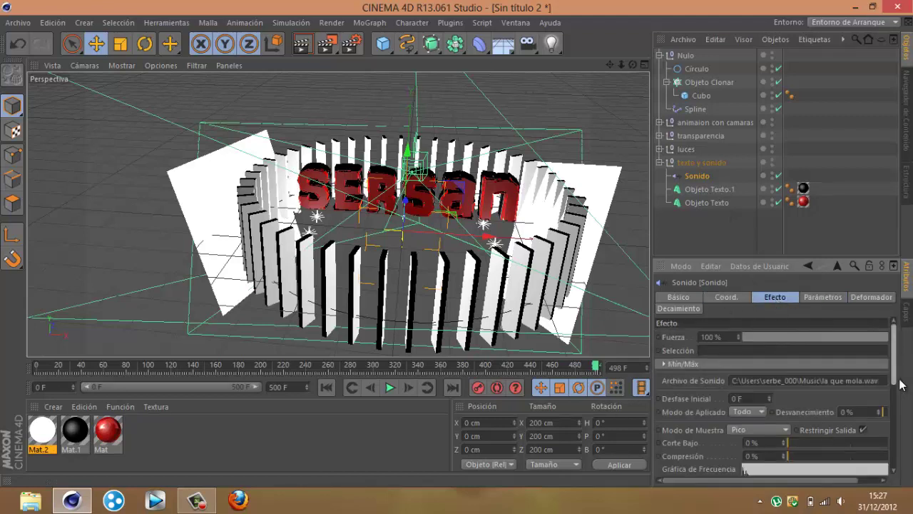
{"action": "scroll", "coordinate": [896, 352], "scroll_direction": "down", "scroll_amount": 5}
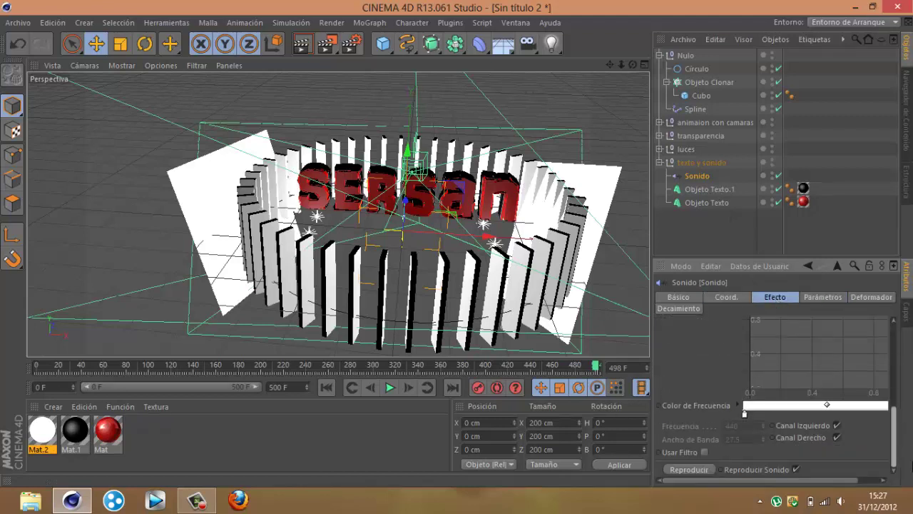
{"action": "double_click", "coordinate": [744, 413]}
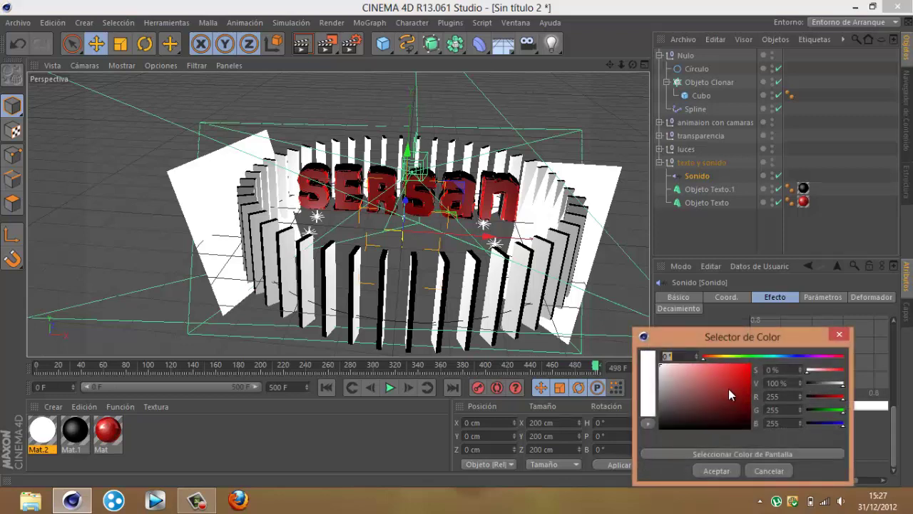
{"action": "left_click", "coordinate": [769, 470]}
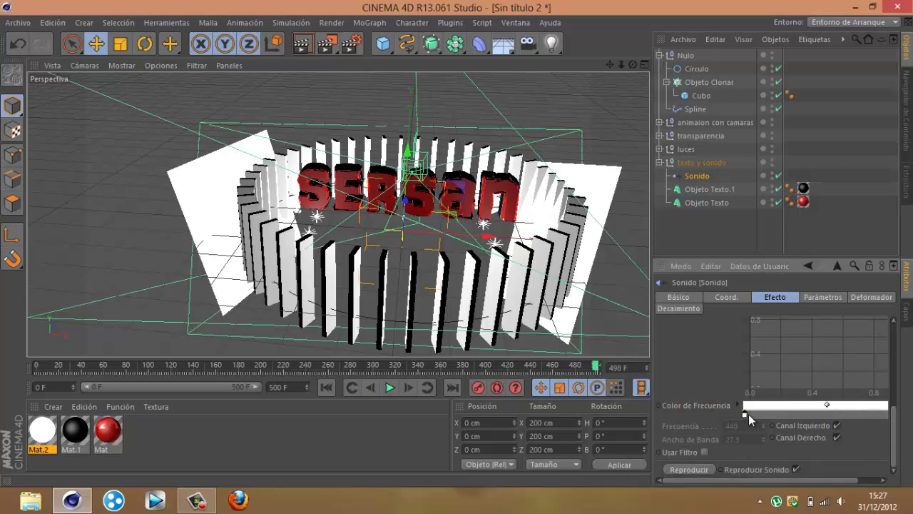
{"action": "double_click", "coordinate": [744, 413]}
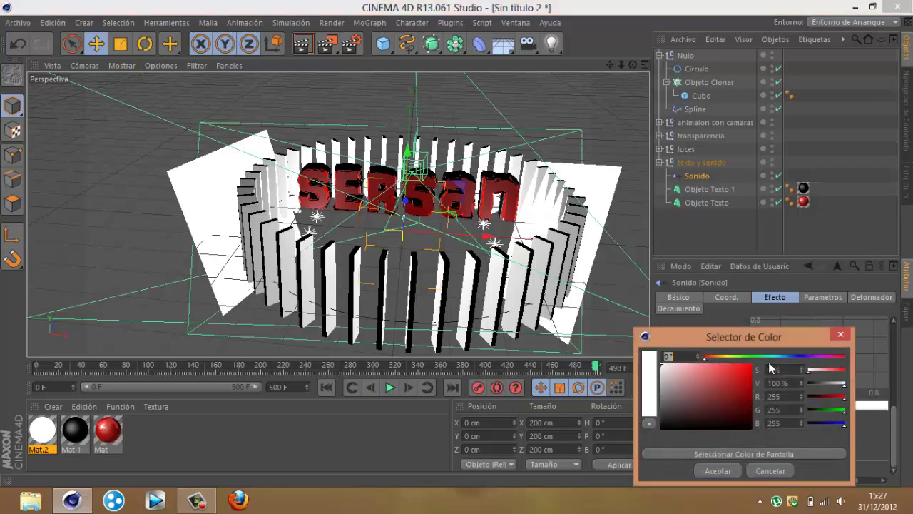
{"action": "left_click", "coordinate": [782, 356]}
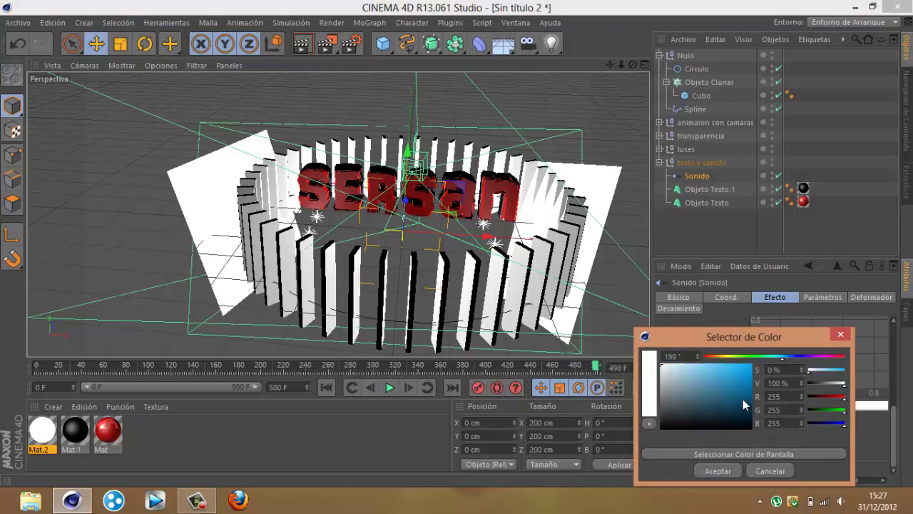
{"action": "left_click_drag", "start_coordinate": [743, 398], "coordinate": [771, 371]}
{"action": "left_click", "coordinate": [722, 475]}
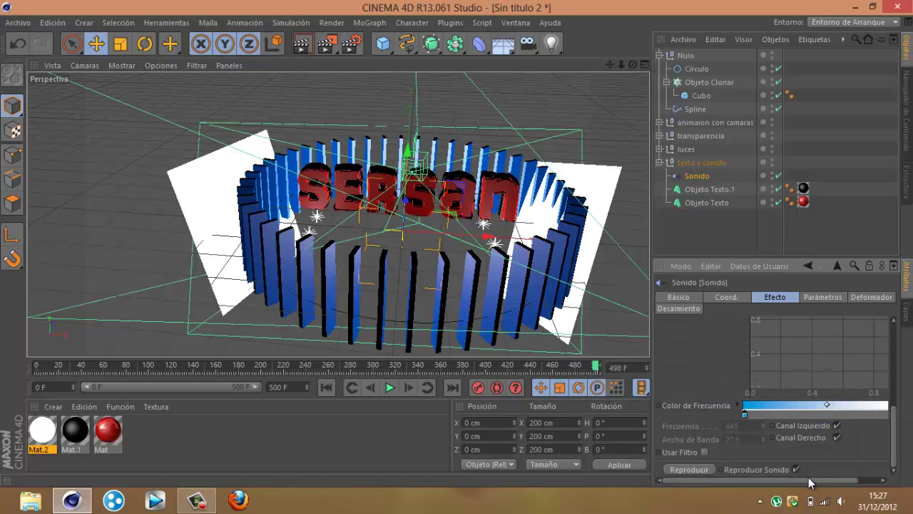
Set the end knot of the Color de Frecuencia gradient to green with a hue of 120°.
{"action": "left_click_drag", "start_coordinate": [810, 482], "coordinate": [831, 483]}
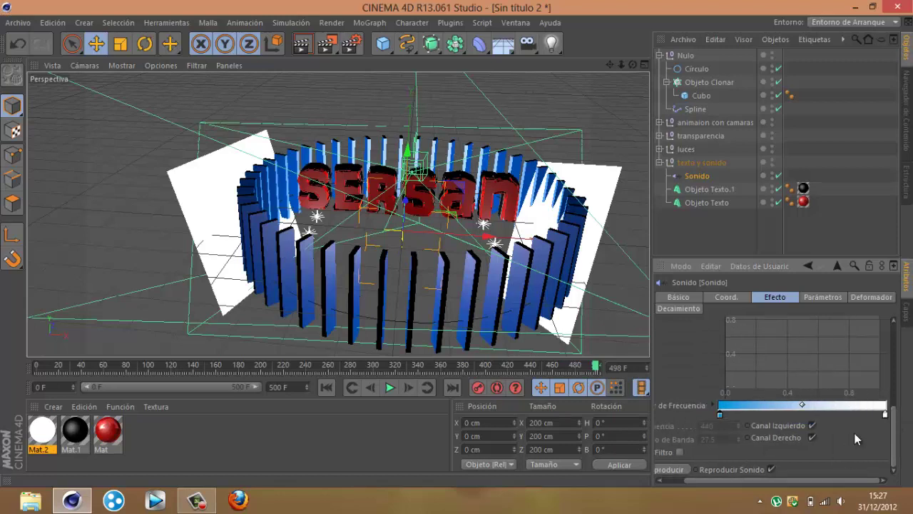
{"action": "double_click", "coordinate": [886, 415]}
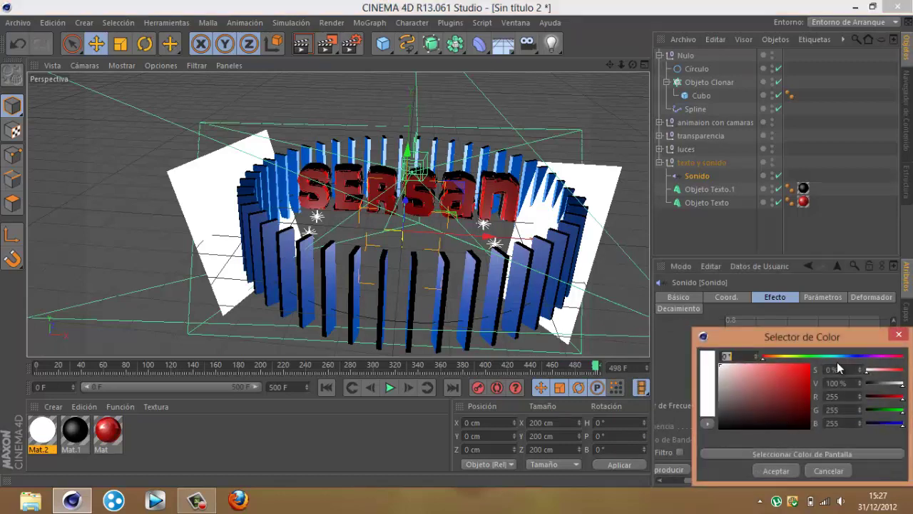
{"action": "left_click_drag", "start_coordinate": [773, 399], "coordinate": [818, 376]}
{"action": "left_click", "coordinate": [810, 356]}
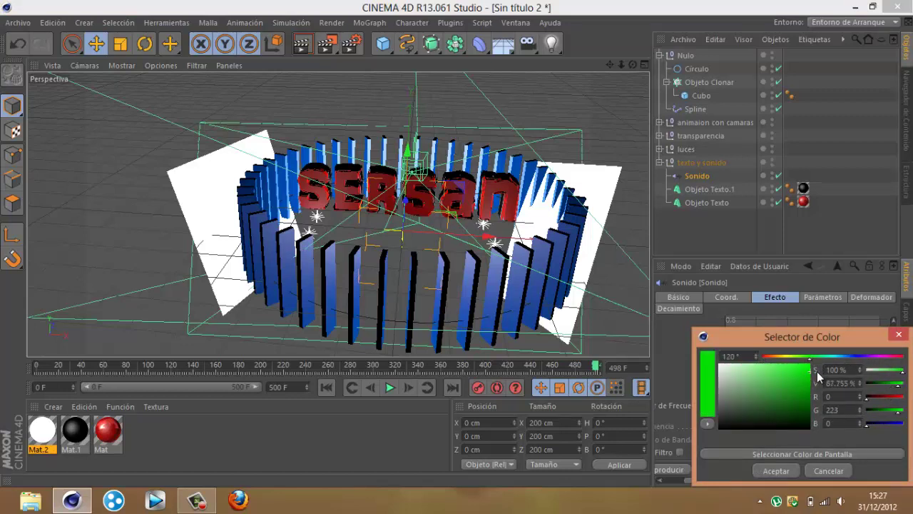
{"action": "left_click", "coordinate": [781, 468]}
Add a yellow knot with a hue of 51° about three quarters along the Color de Frecuencia gradient.
{"action": "double_click", "coordinate": [837, 413]}
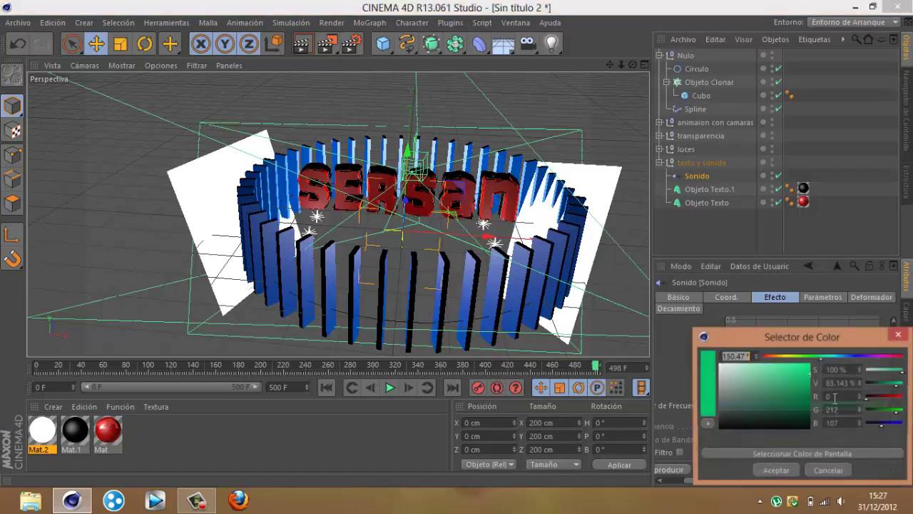
{"action": "left_click", "coordinate": [778, 356]}
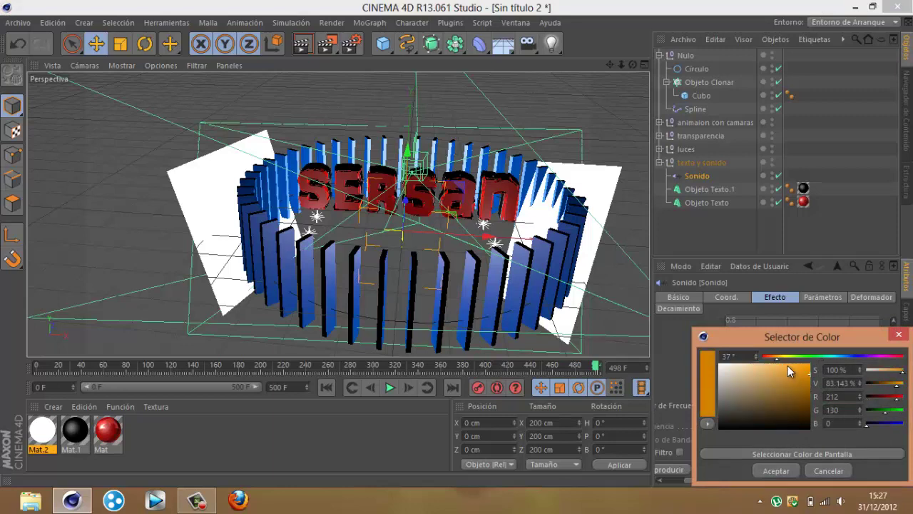
{"action": "left_click", "coordinate": [783, 358]}
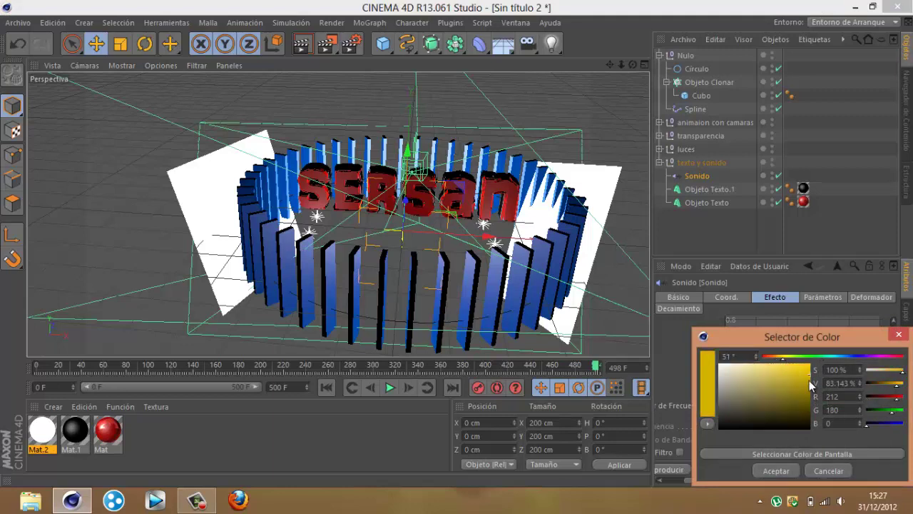
{"action": "left_click", "coordinate": [816, 382]}
{"action": "left_click", "coordinate": [783, 471]}
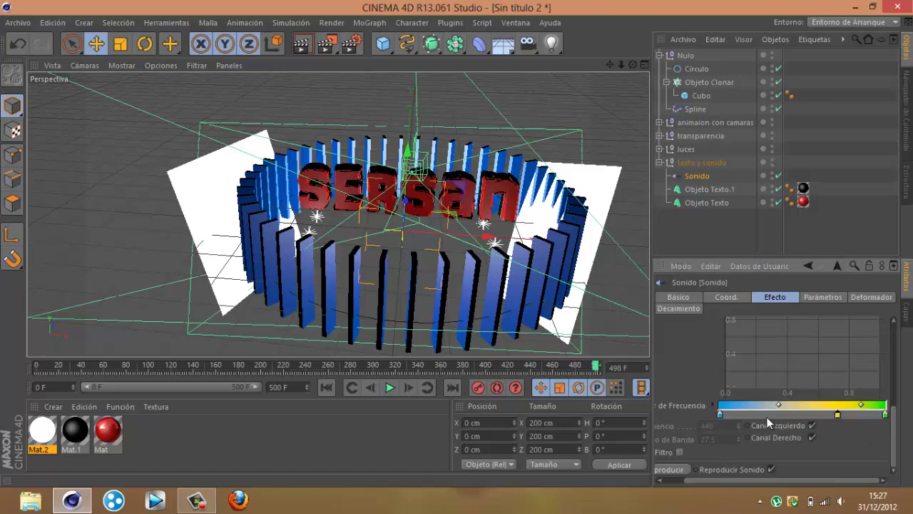
Add a red knot with a hue of 0° about one fifth along the Color de Frecuencia gradient.
{"action": "double_click", "coordinate": [753, 415]}
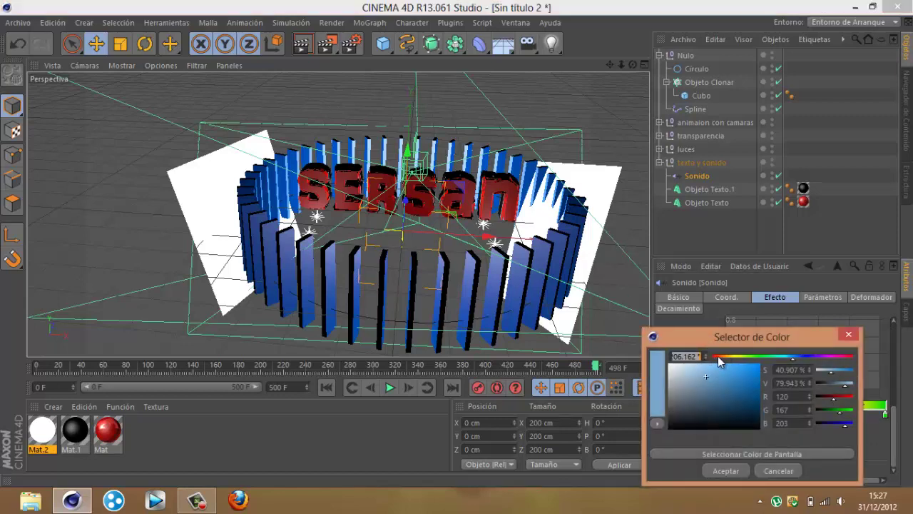
{"action": "type", "text": "0"}
{"action": "key", "text": "Return"}
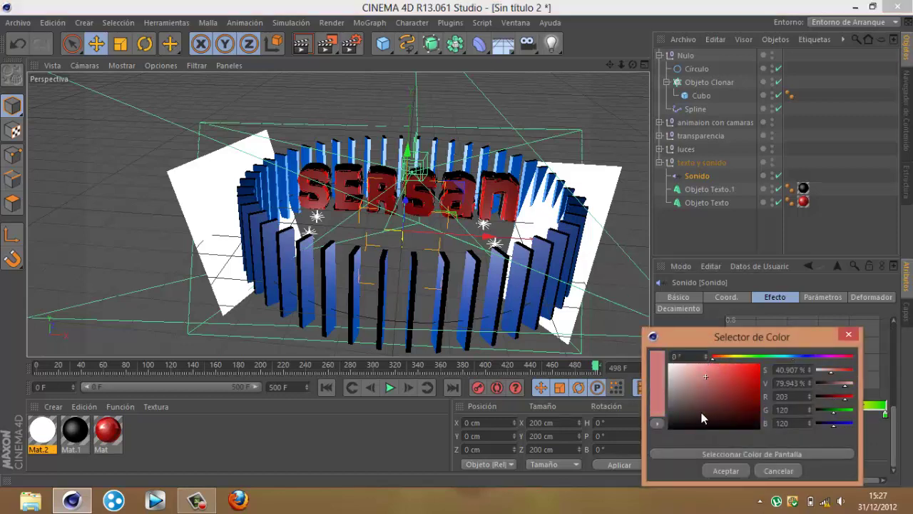
{"action": "left_click_drag", "start_coordinate": [705, 376], "coordinate": [776, 372]}
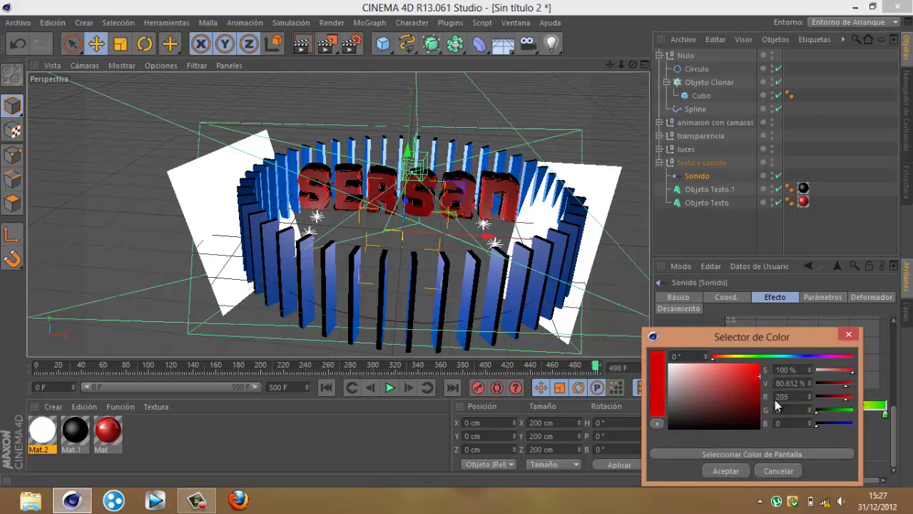
{"action": "left_click", "coordinate": [726, 472]}
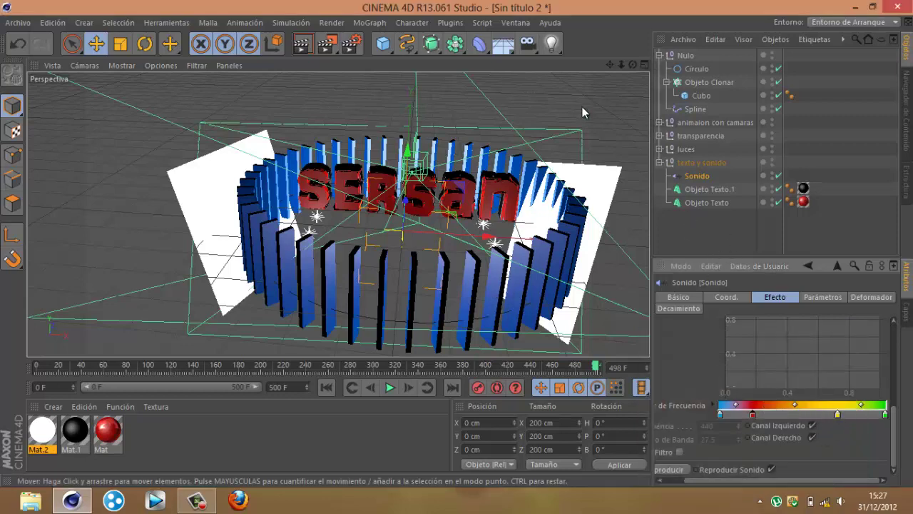
In the Frontal view, raise the Nulo holding the bar ring to a Y position of about 107 cm, level with the SERSan text.
{"action": "left_click", "coordinate": [644, 65]}
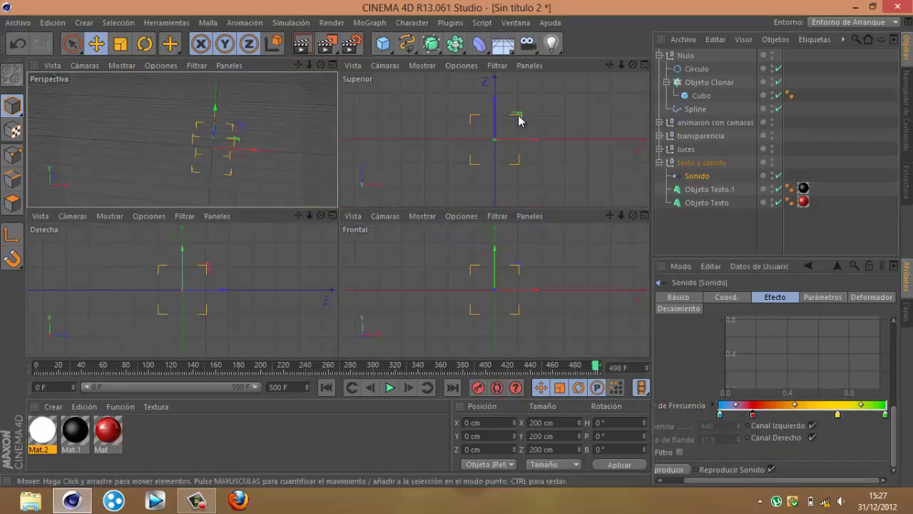
{"action": "left_click", "coordinate": [643, 66]}
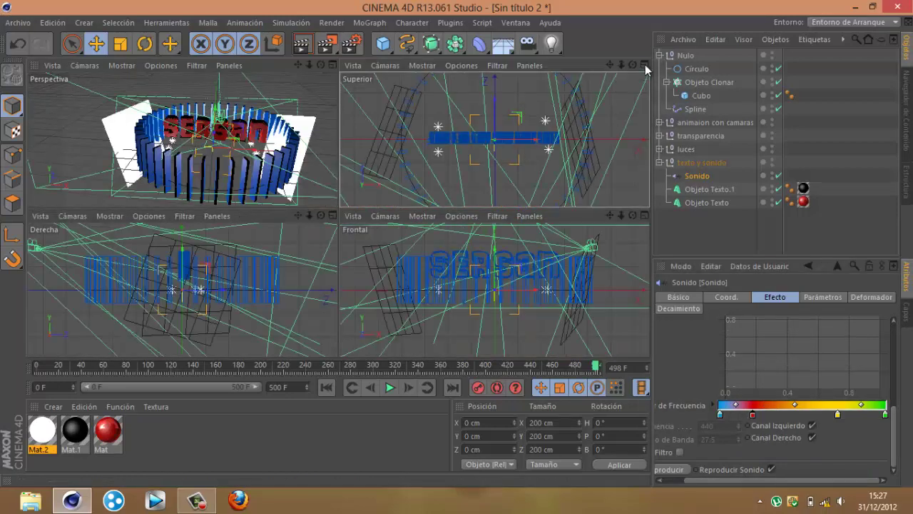
{"action": "left_click", "coordinate": [645, 65]}
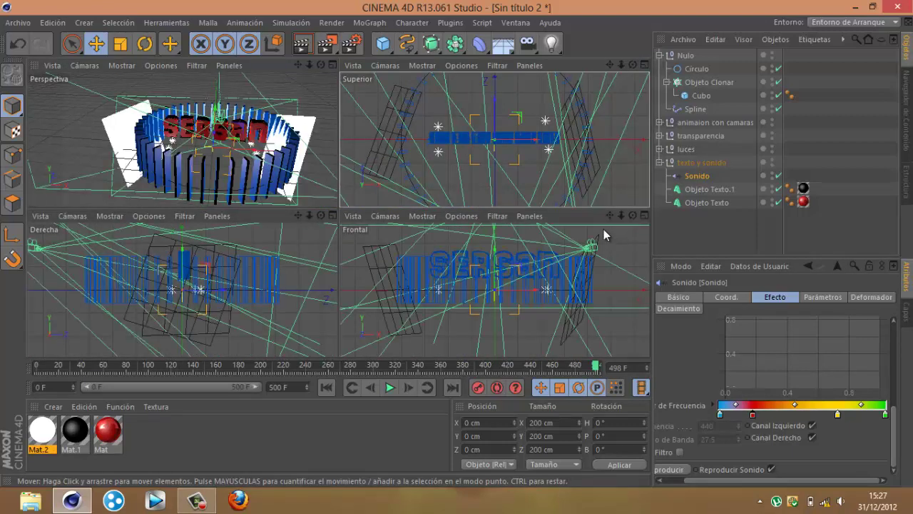
{"action": "left_click", "coordinate": [644, 216]}
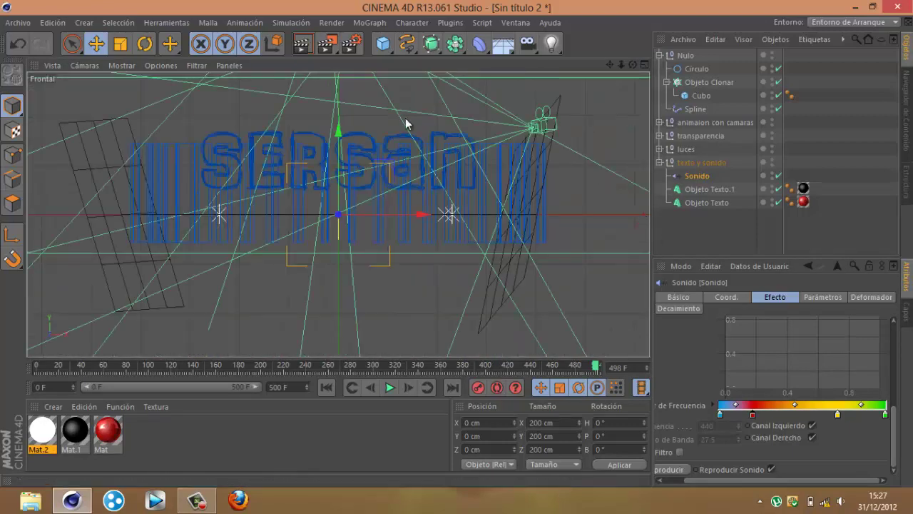
{"action": "left_click", "coordinate": [686, 55]}
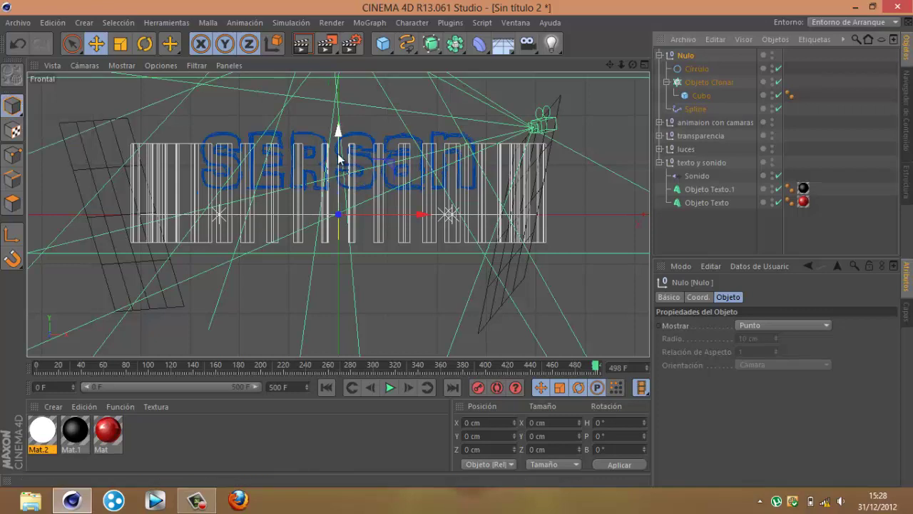
{"action": "left_click_drag", "start_coordinate": [339, 151], "coordinate": [339, 99]}
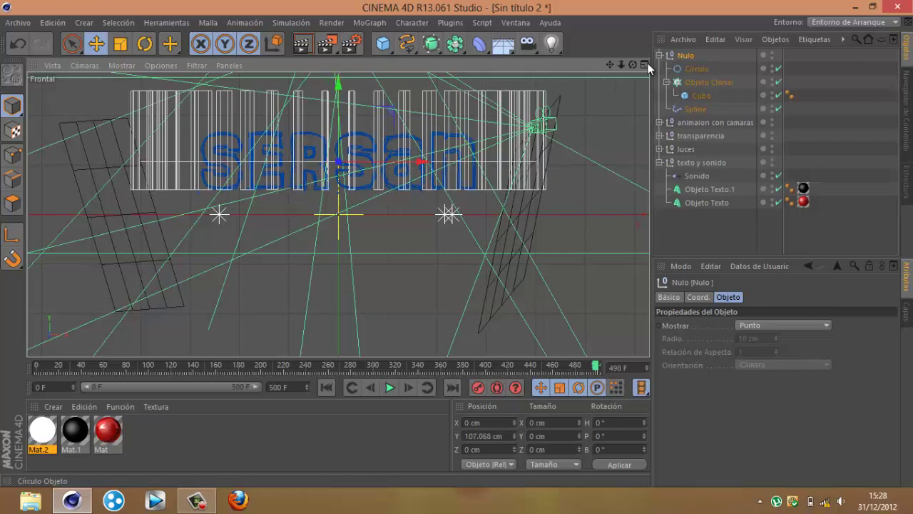